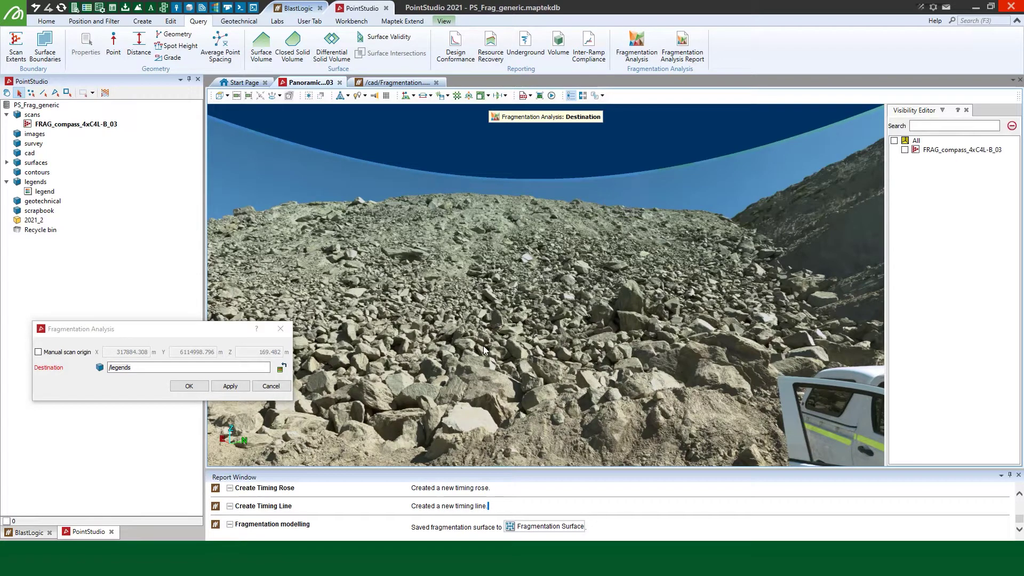
Select the FRAG_compass_4xC4L-B_03 scan in the project tree, leaving its context menu unused.
{"action": "right_click", "coordinate": [73, 129]}
{"action": "key", "text": "Escape"}
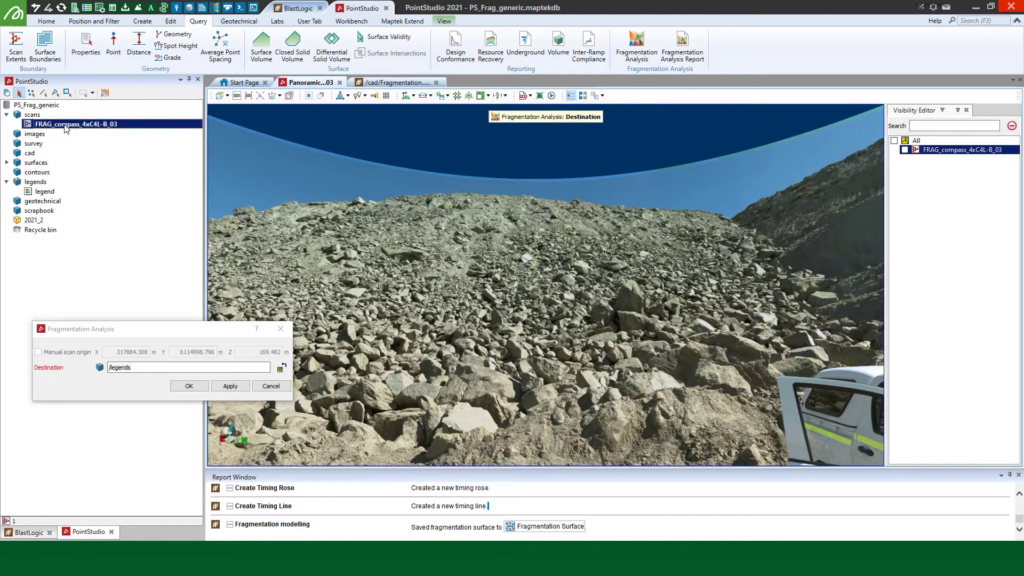
Run Fragmentation Analysis on the scan with the destination set to /2021_2.
{"action": "left_click", "coordinate": [639, 66]}
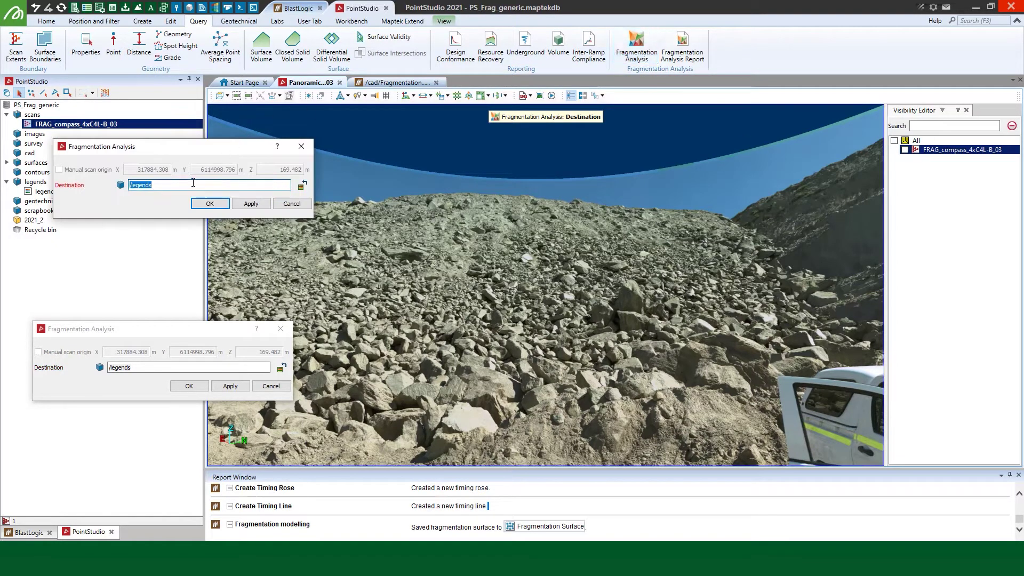
{"action": "left_click_drag", "start_coordinate": [152, 185], "coordinate": [132, 189]}
{"action": "type", "text": "/2021_2"}
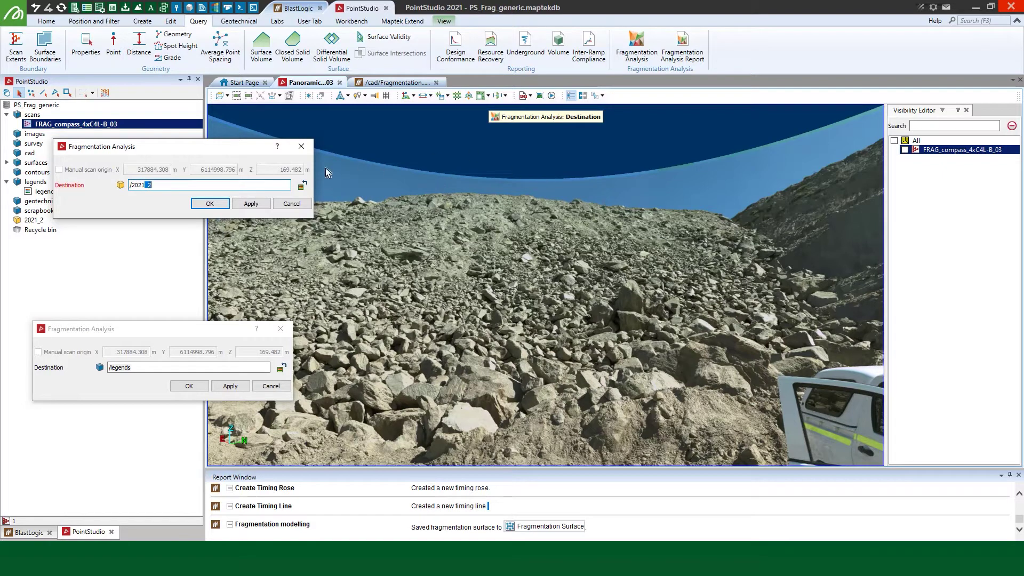
{"action": "left_click", "coordinate": [157, 188]}
{"action": "left_click", "coordinate": [203, 205]}
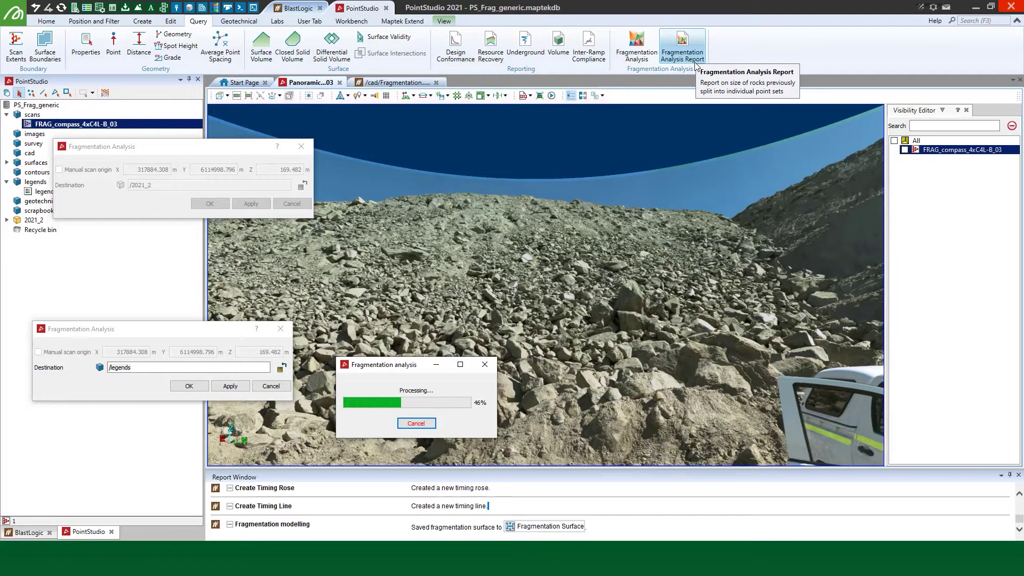
Open the size legend in the Numeric Legend Editor and check its 1500 mm upper limit.
{"action": "left_click_drag", "start_coordinate": [162, 146], "coordinate": [383, 148]}
{"action": "right_click", "coordinate": [42, 193]}
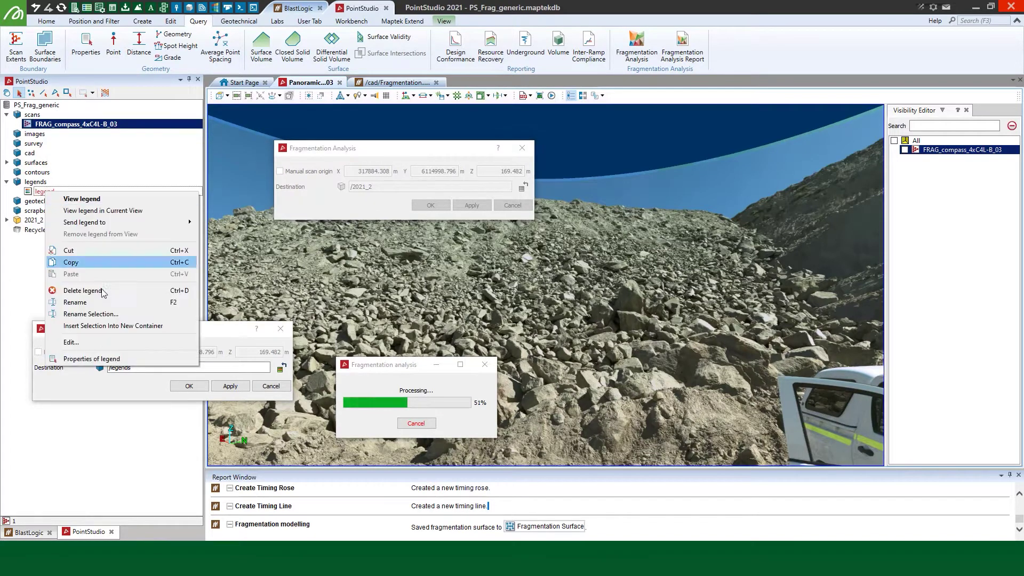
{"action": "left_click", "coordinate": [112, 344]}
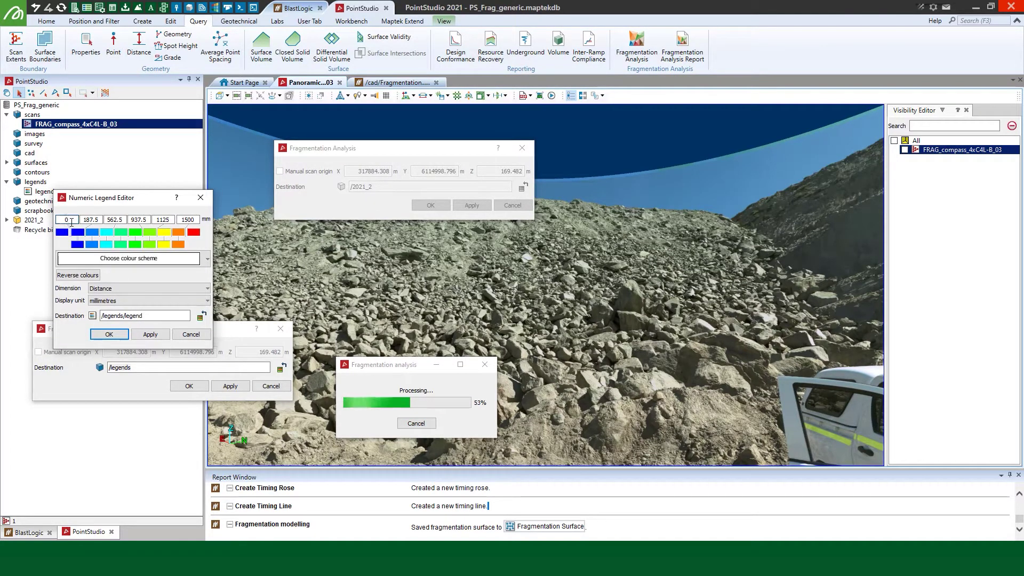
{"action": "double_click", "coordinate": [188, 220]}
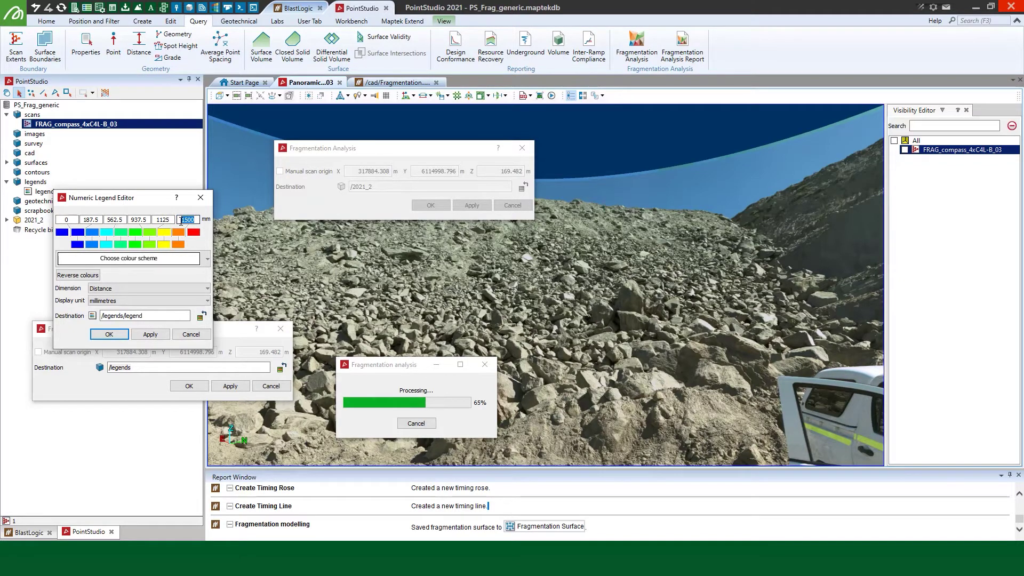
Keep the legend at 8 intervals, cancel the editor unchanged, and select the 2021_2 container.
{"action": "right_click", "coordinate": [138, 230]}
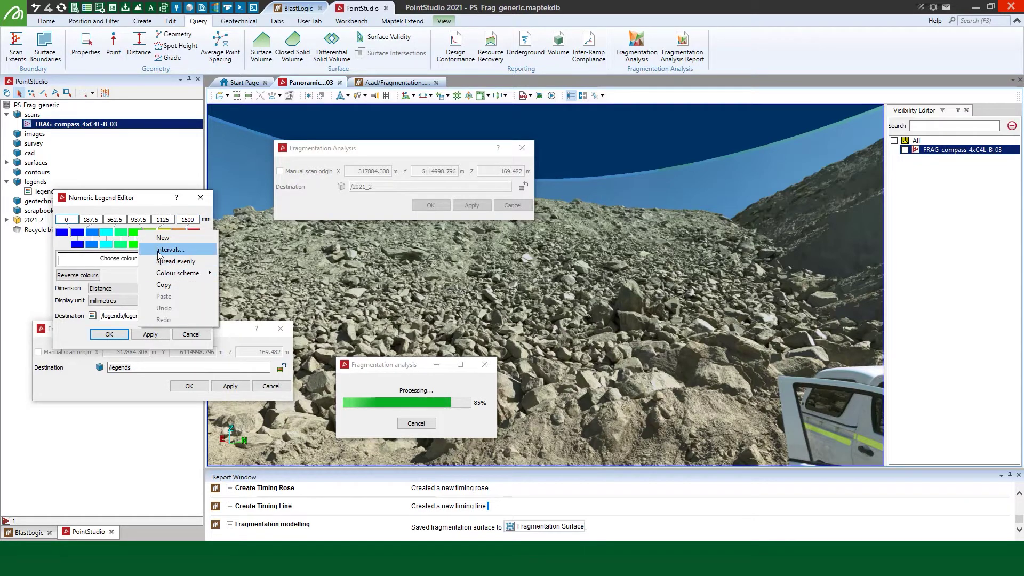
{"action": "left_click", "coordinate": [162, 249]}
{"action": "left_click", "coordinate": [421, 269]}
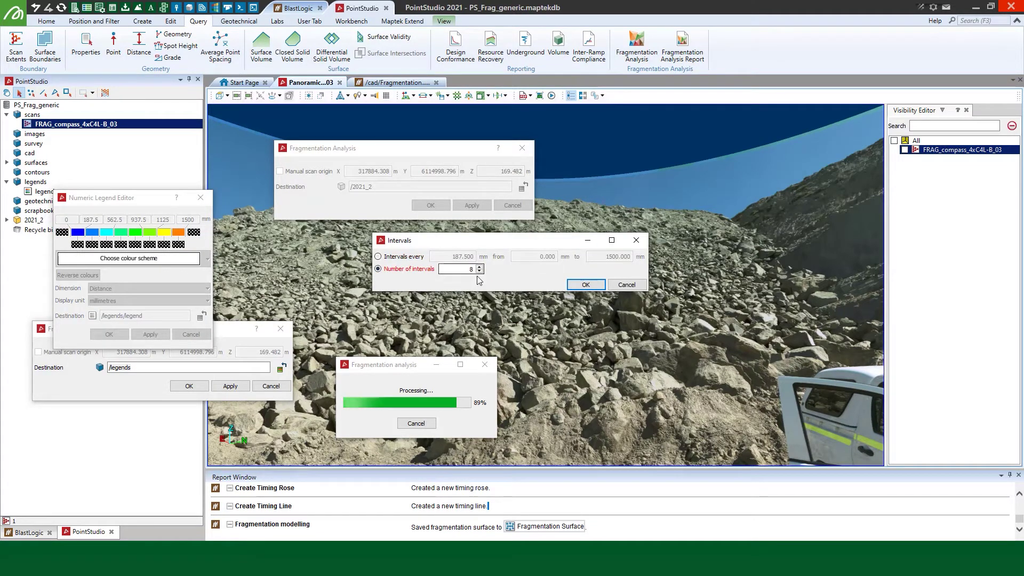
{"action": "left_click", "coordinate": [585, 284]}
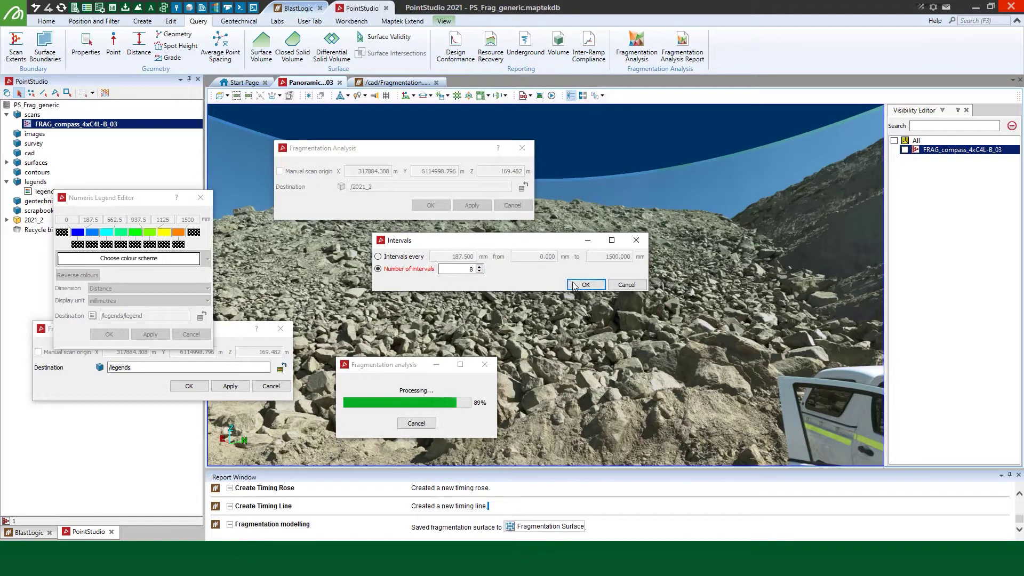
{"action": "right_click", "coordinate": [137, 230]}
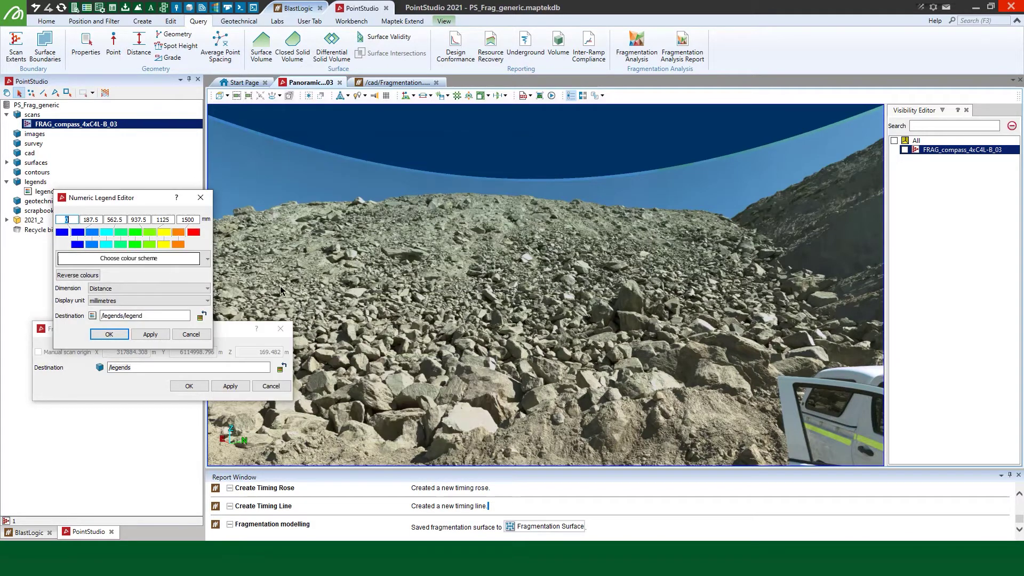
{"action": "left_click", "coordinate": [191, 334]}
{"action": "left_click", "coordinate": [16, 223]}
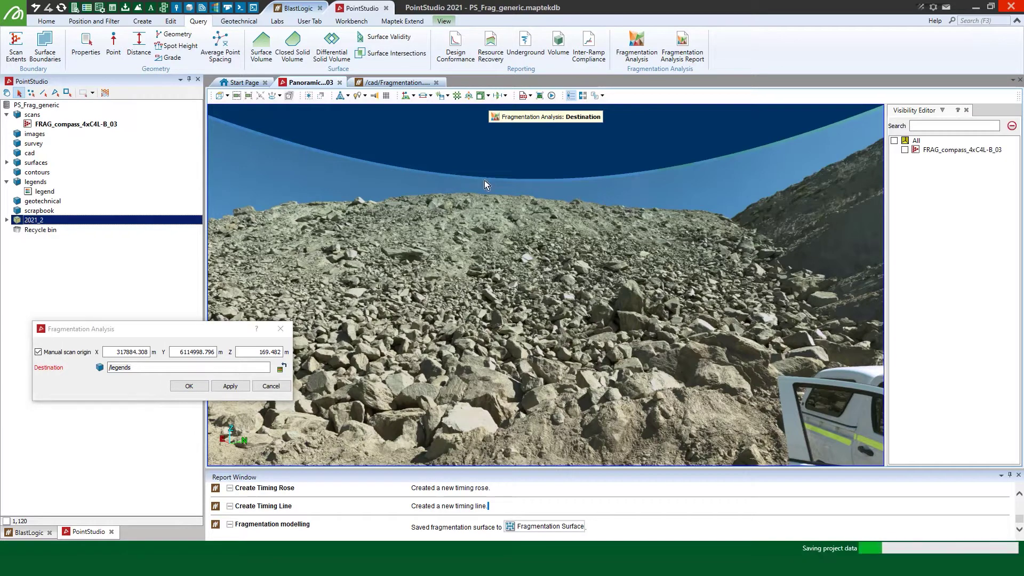
Generate a Fragmentation Analysis Report from the FRAG_compass_4xC4L-B_03 analysis, coloured by the size legend.
{"action": "left_click", "coordinate": [685, 53]}
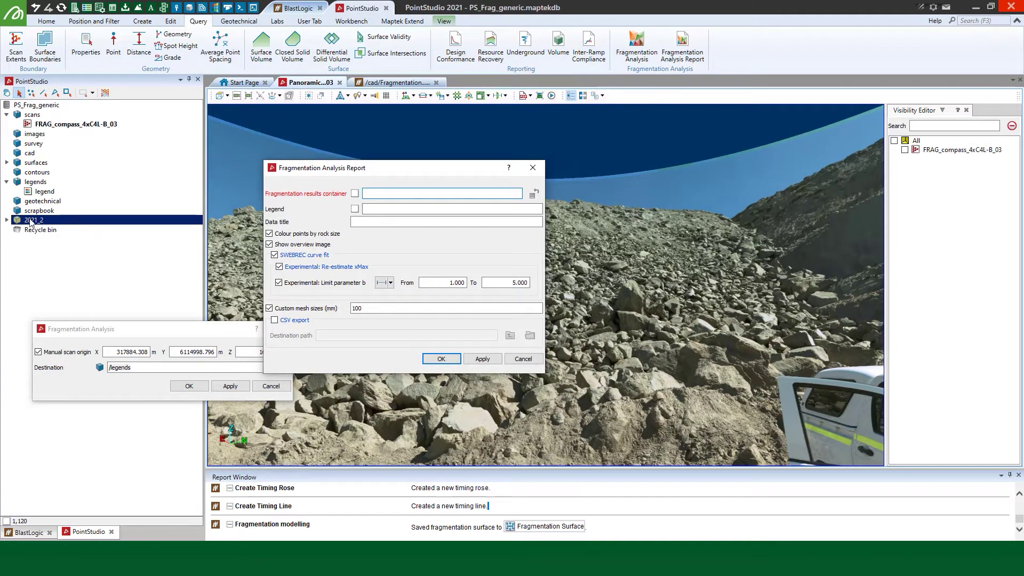
{"action": "left_click", "coordinate": [7, 220]}
{"action": "left_click", "coordinate": [47, 231]}
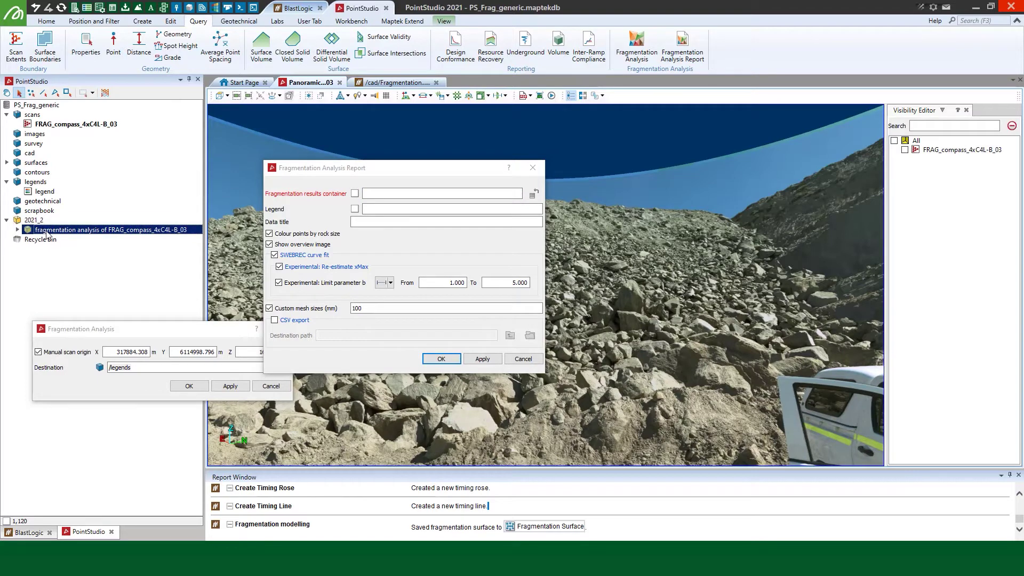
{"action": "left_click_drag", "start_coordinate": [47, 235], "coordinate": [440, 193]}
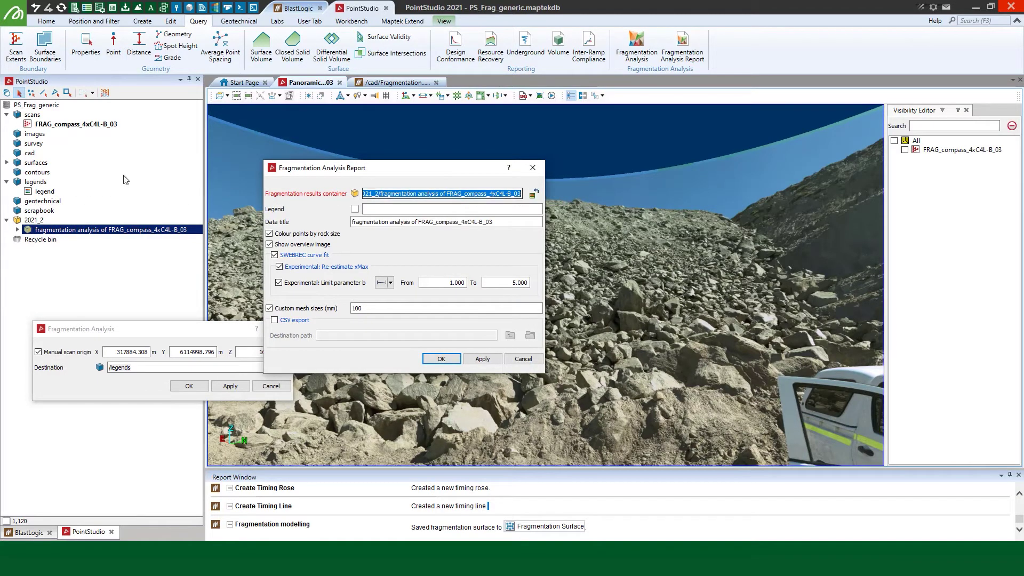
{"action": "left_click", "coordinate": [37, 192]}
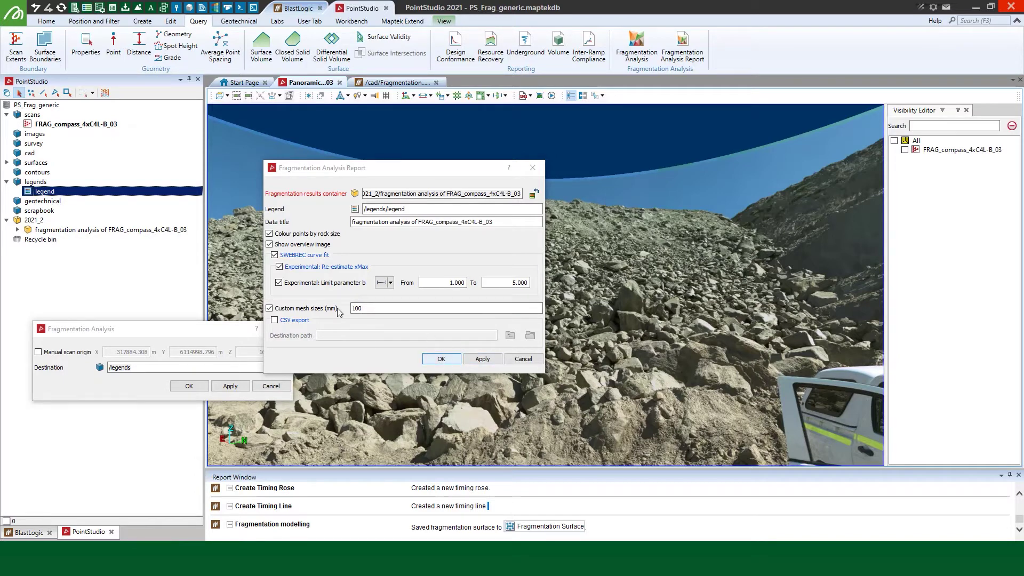
{"action": "key", "text": "Return"}
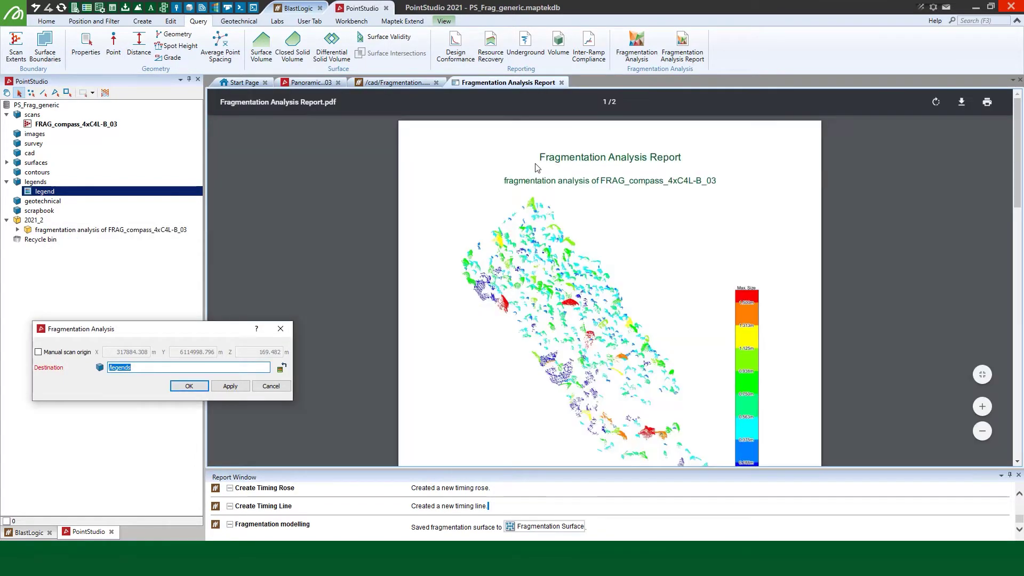
Scroll through the report to read the size-distribution chart, x50 = 64.1cm, and decile rock sizes.
{"action": "scroll", "coordinate": [539, 170], "scroll_direction": "down", "scroll_amount": 10}
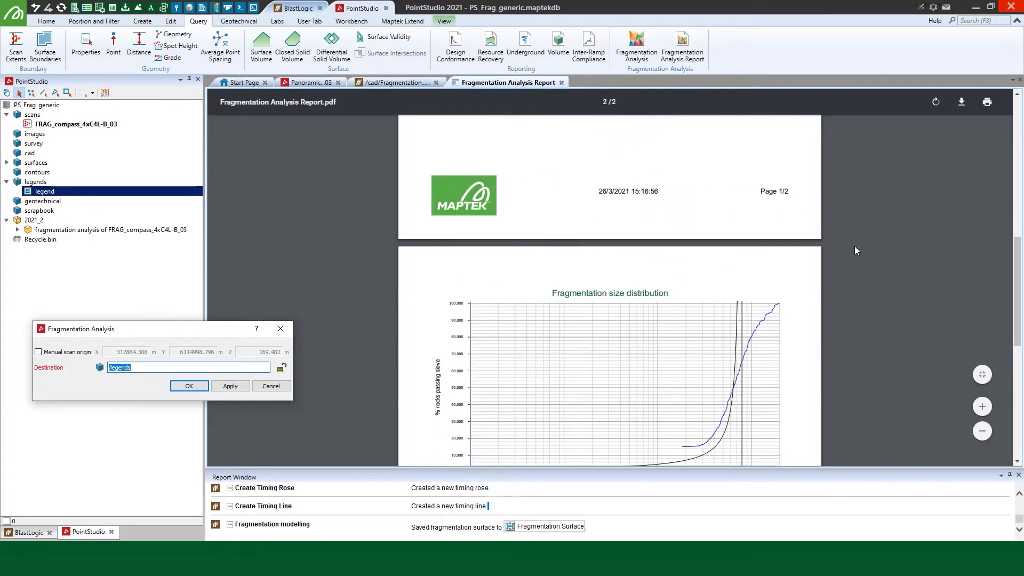
{"action": "scroll", "coordinate": [730, 280], "scroll_direction": "down", "scroll_amount": 3}
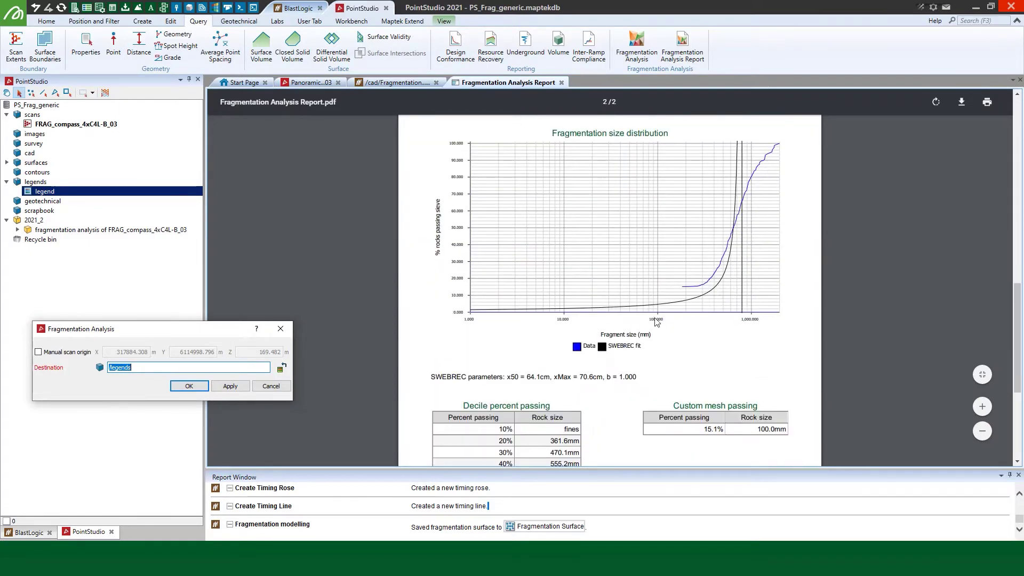
{"action": "scroll", "coordinate": [617, 336], "scroll_direction": "down", "scroll_amount": 3}
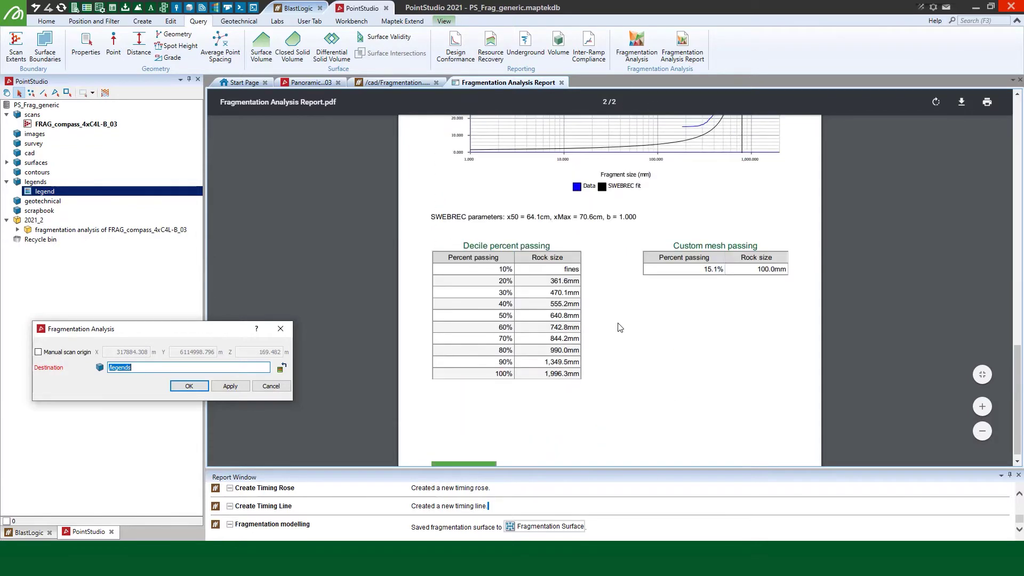
{"action": "scroll", "coordinate": [469, 286], "scroll_direction": "down", "scroll_amount": 1}
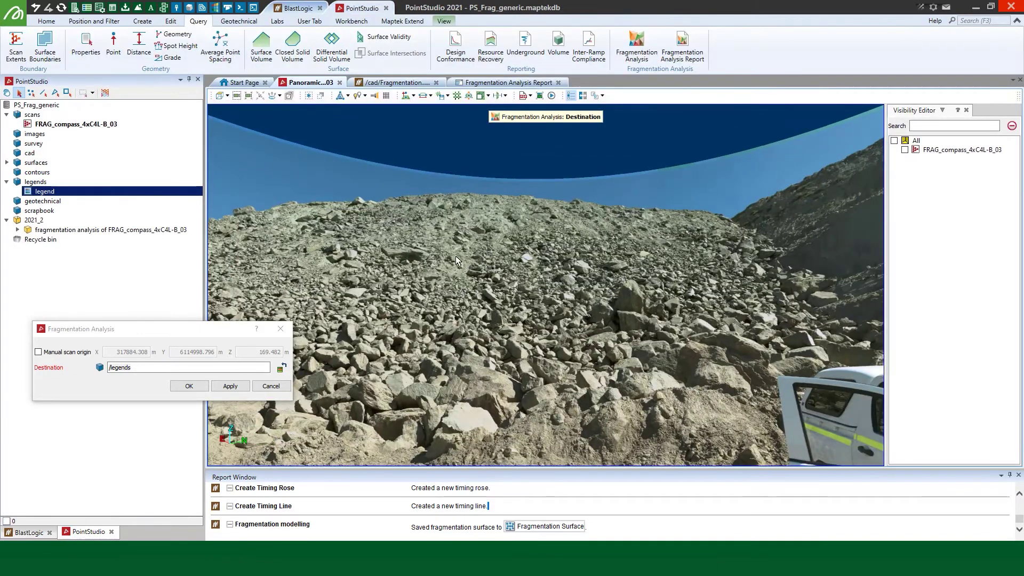
Overlay the size-coloured rocks on the panorama and single out the large red rock.
{"action": "double_click", "coordinate": [19, 229]}
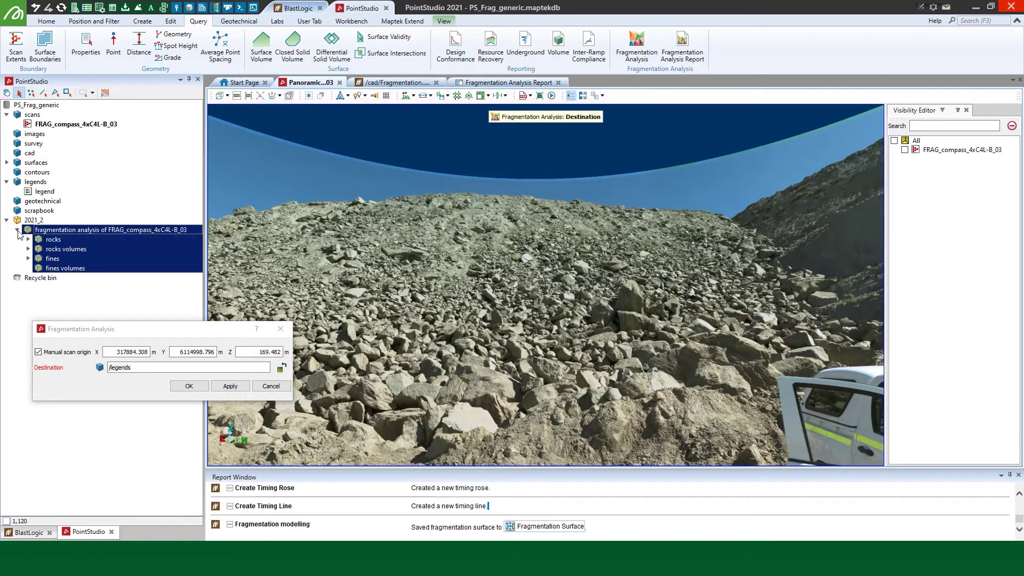
{"action": "left_click_drag", "start_coordinate": [46, 241], "coordinate": [413, 250]}
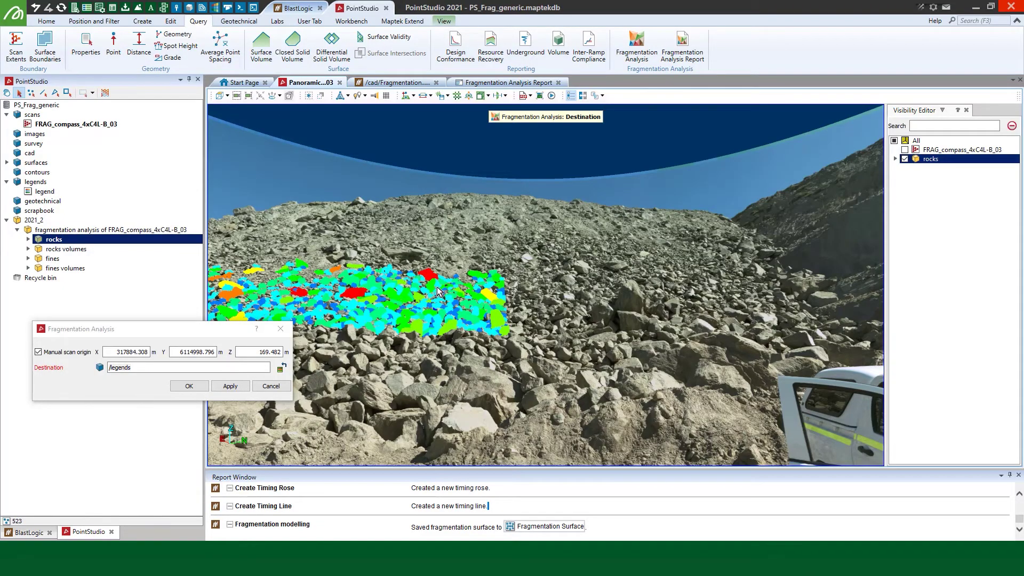
{"action": "scroll", "coordinate": [534, 290], "scroll_direction": "up", "scroll_amount": 5}
{"action": "scroll", "coordinate": [761, 259], "scroll_direction": "down", "scroll_amount": 10}
{"action": "scroll", "coordinate": [655, 239], "scroll_direction": "up", "scroll_amount": 15}
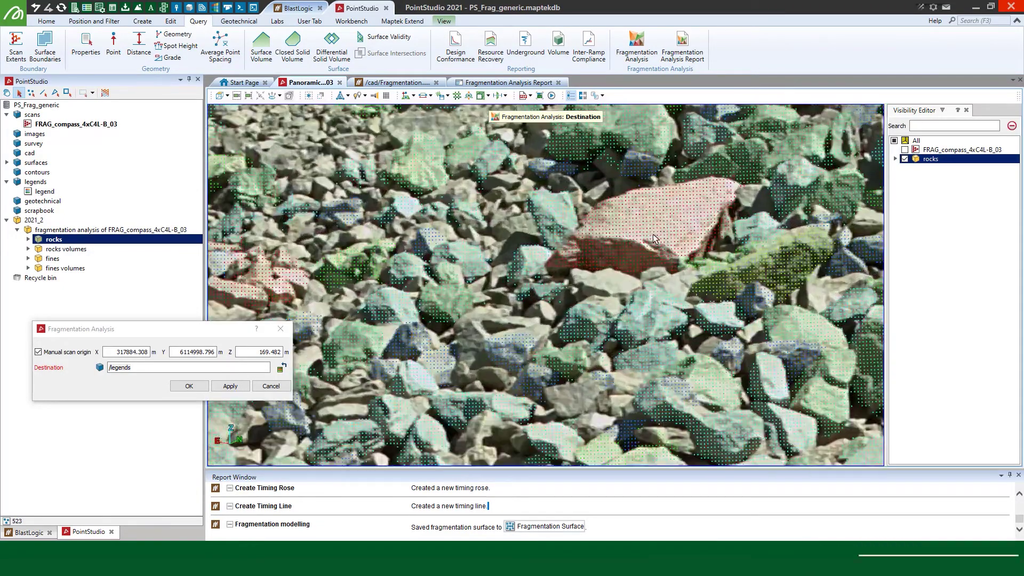
{"action": "scroll", "coordinate": [655, 239], "scroll_direction": "down", "scroll_amount": 5}
{"action": "left_click", "coordinate": [656, 239]}
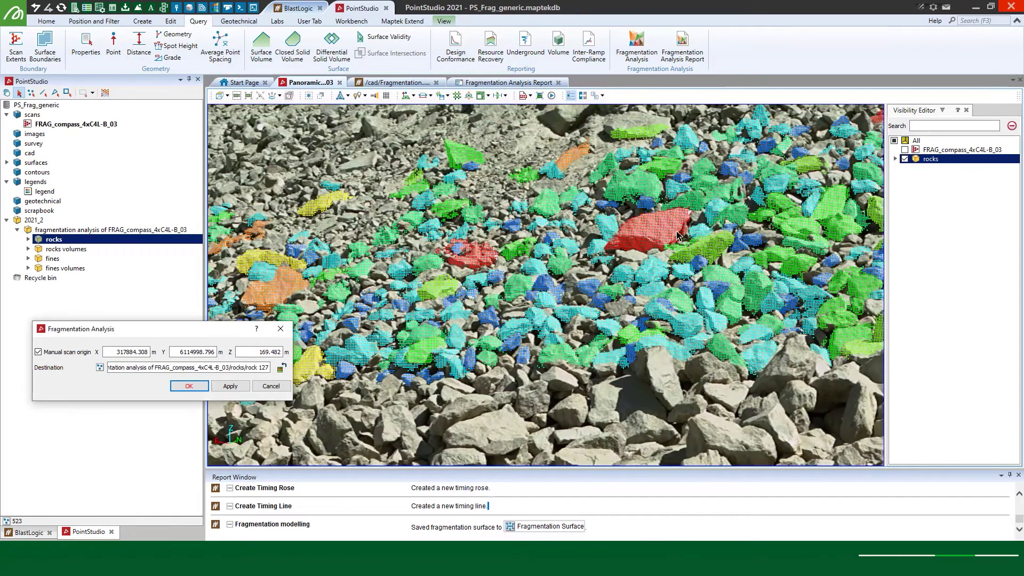
{"action": "left_click", "coordinate": [655, 233]}
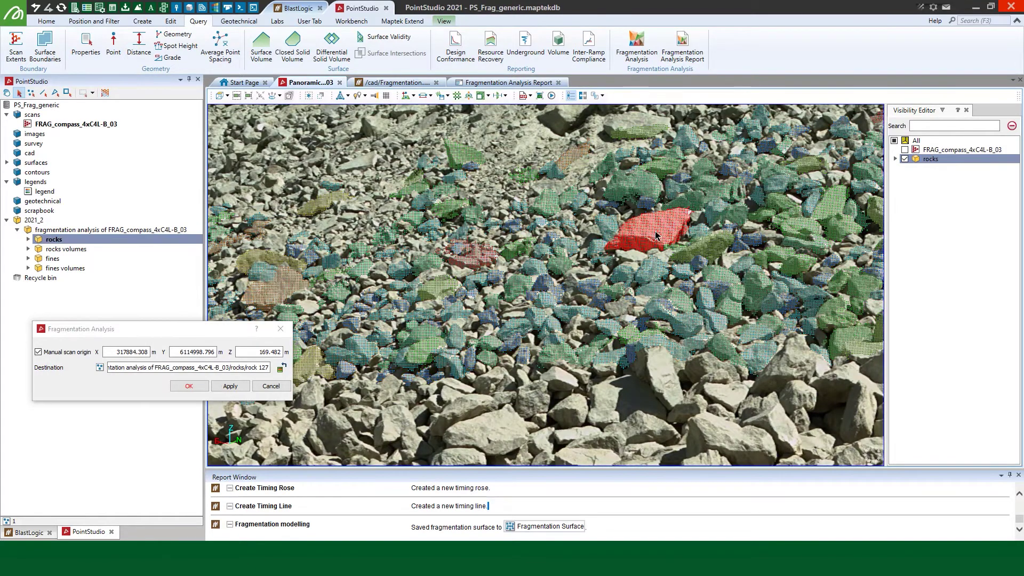
Show the size legend in the 3-D view and enlarge it to reveal every size band.
{"action": "right_click", "coordinate": [50, 191]}
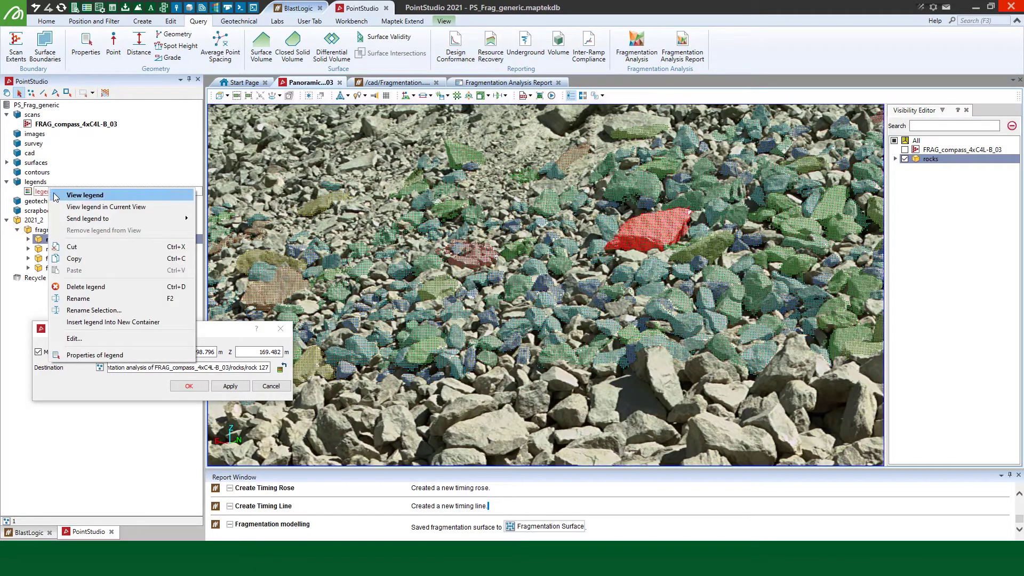
{"action": "left_click", "coordinate": [85, 207]}
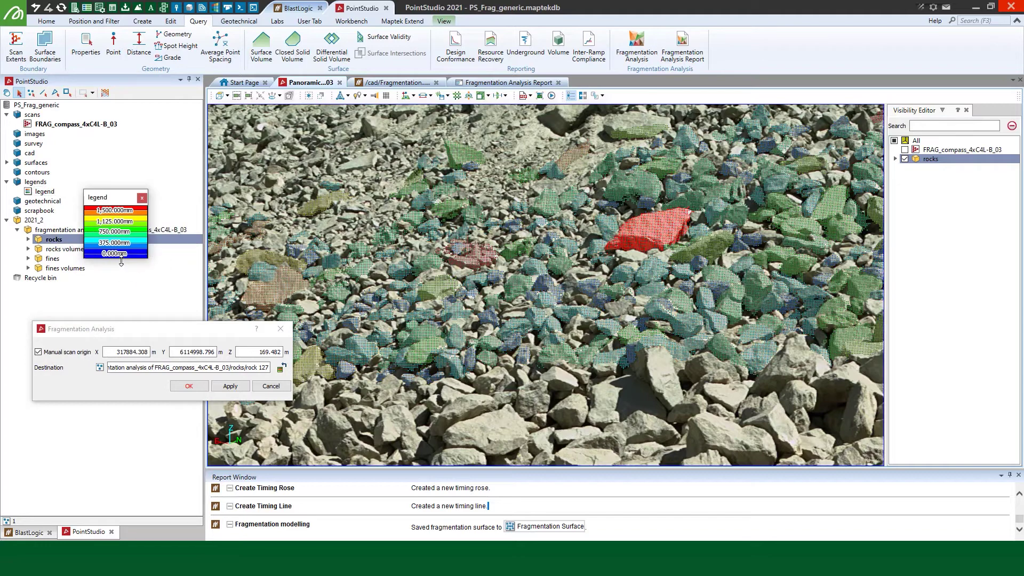
{"action": "left_click_drag", "start_coordinate": [123, 271], "coordinate": [119, 330]}
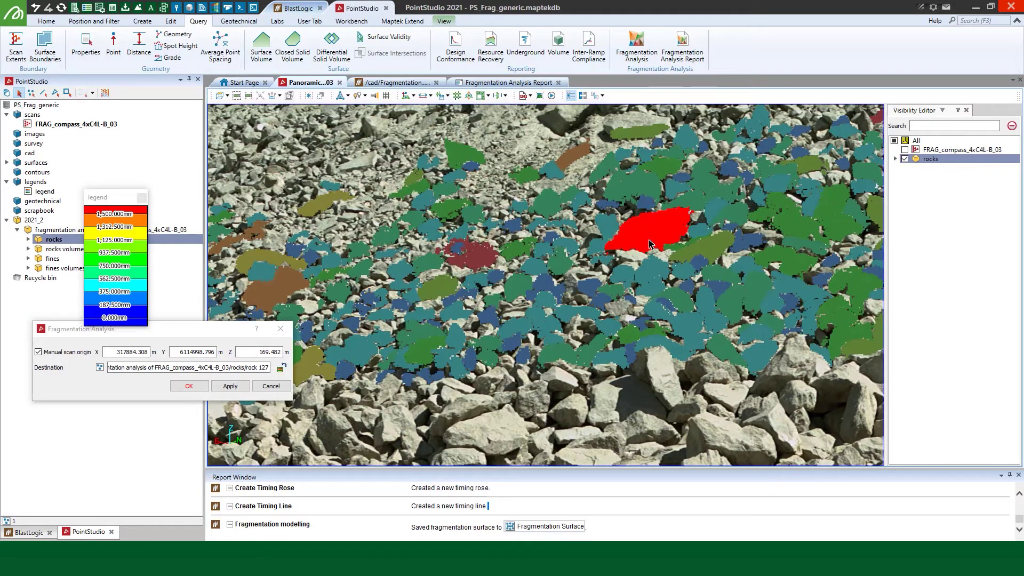
{"action": "scroll", "coordinate": [636, 286], "scroll_direction": "up", "scroll_amount": 3}
{"action": "scroll", "coordinate": [636, 286], "scroll_direction": "down", "scroll_amount": 5}
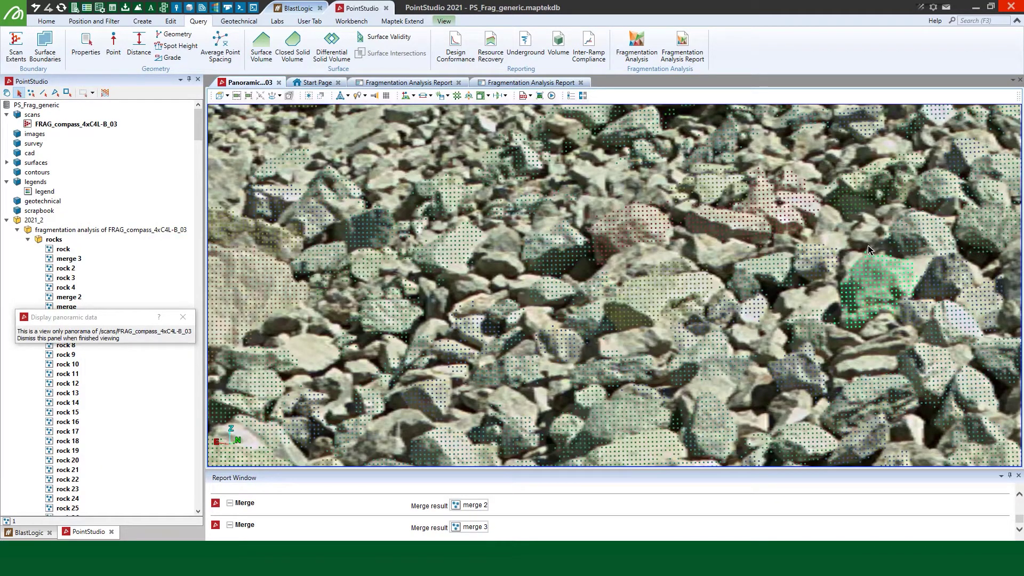
Select two neighbouring rocks in the panorama and merge them into one object.
{"action": "left_click", "coordinate": [869, 240]}
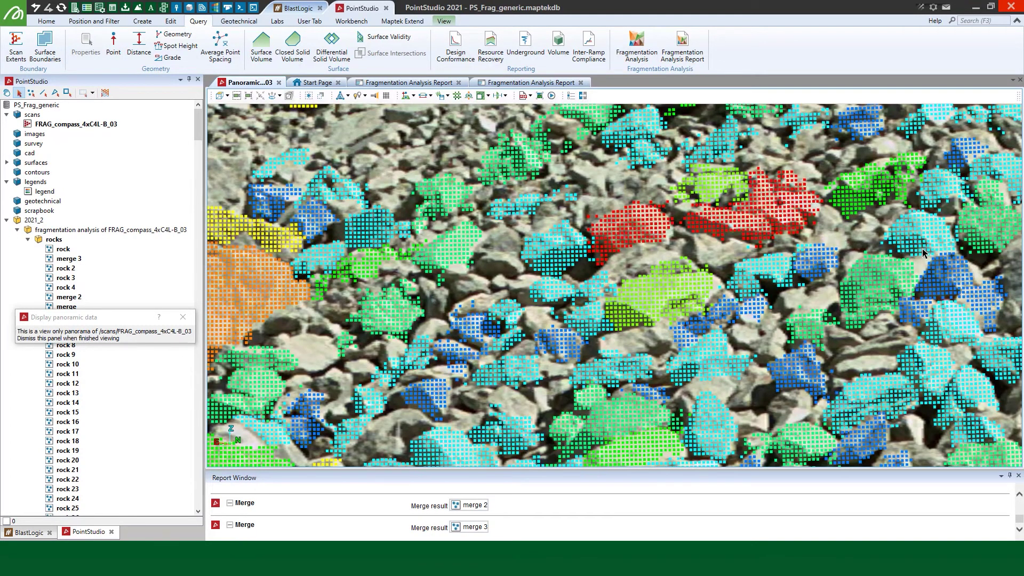
{"action": "left_click_drag", "start_coordinate": [906, 239], "coordinate": [882, 276]}
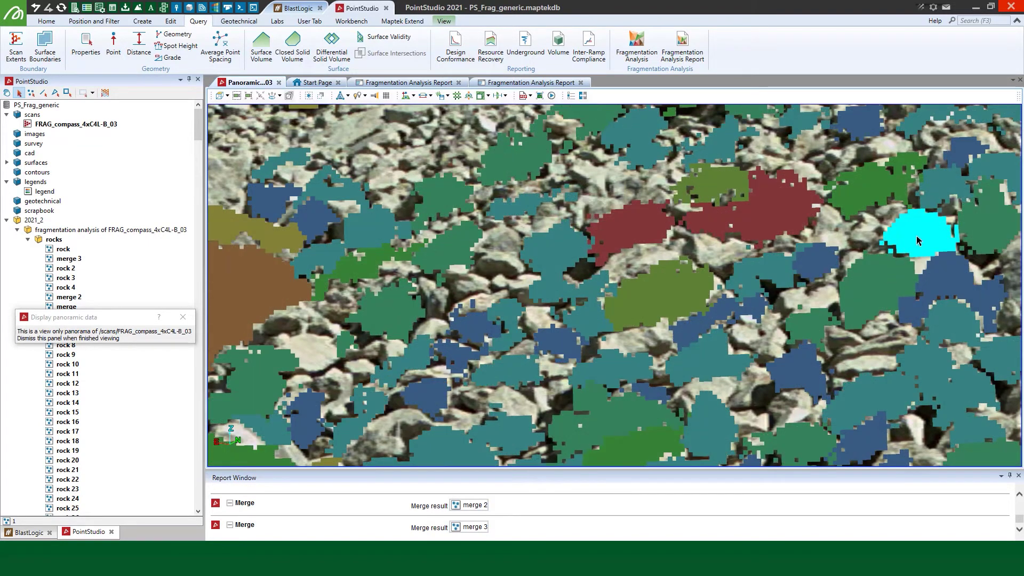
{"action": "left_click_drag", "start_coordinate": [900, 255], "coordinate": [894, 266]}
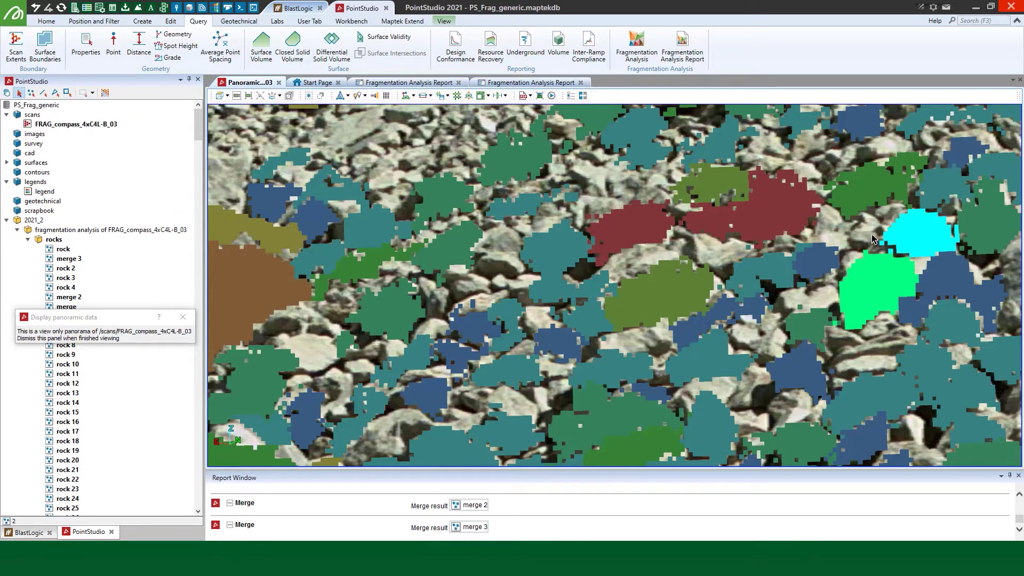
{"action": "left_click", "coordinate": [171, 21]}
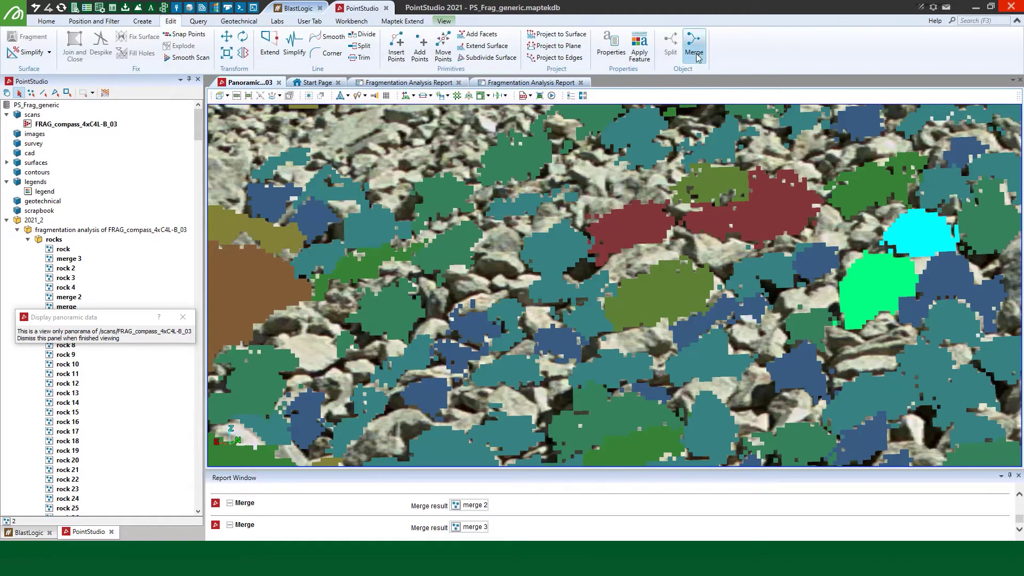
{"action": "left_click", "coordinate": [693, 46]}
Move the new merge object from the cad folder into the rocks folder and select the folder.
{"action": "left_click", "coordinate": [7, 153]}
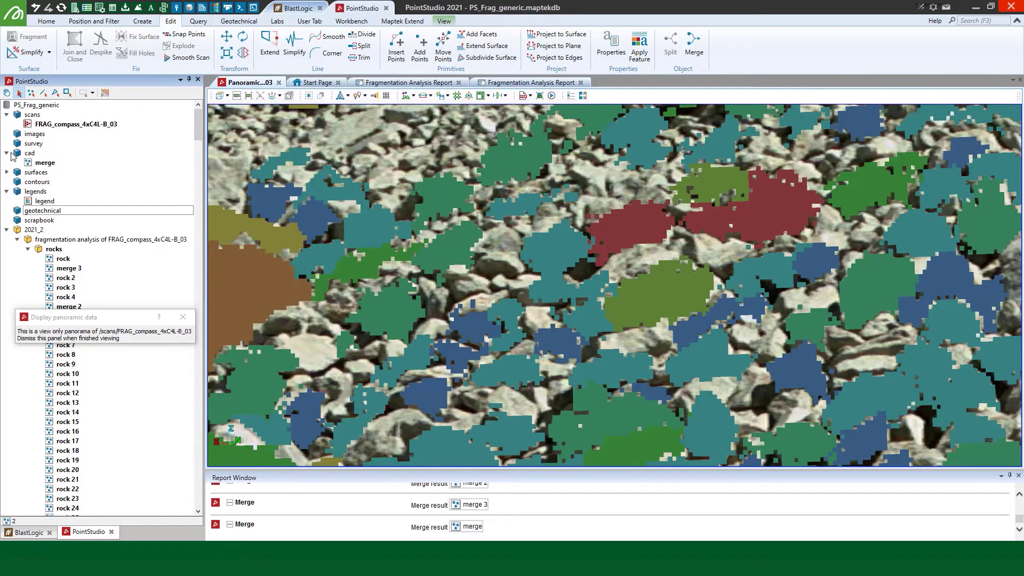
{"action": "left_click", "coordinate": [43, 163]}
{"action": "left_click_drag", "start_coordinate": [42, 163], "coordinate": [70, 242]}
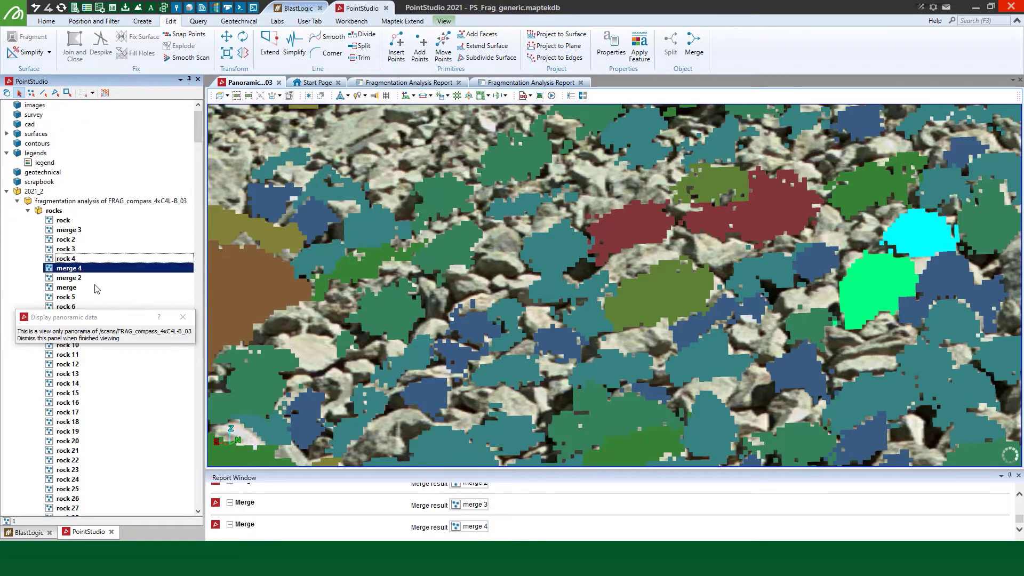
{"action": "left_click", "coordinate": [54, 210]}
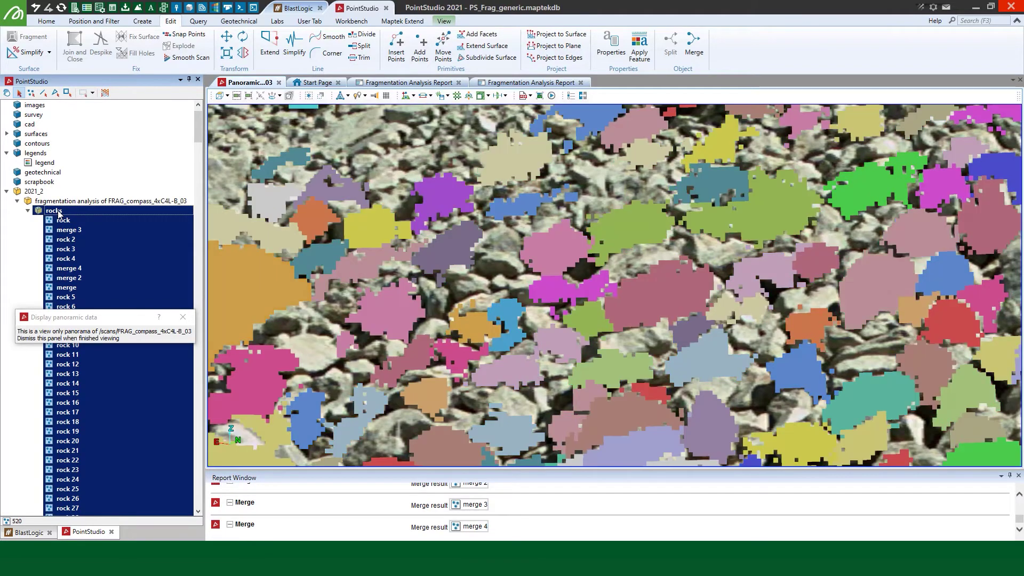
Pick the merged rock, then switch to the /cad/Fragmentation view of the blast holes and tie-up.
{"action": "left_click", "coordinate": [856, 293]}
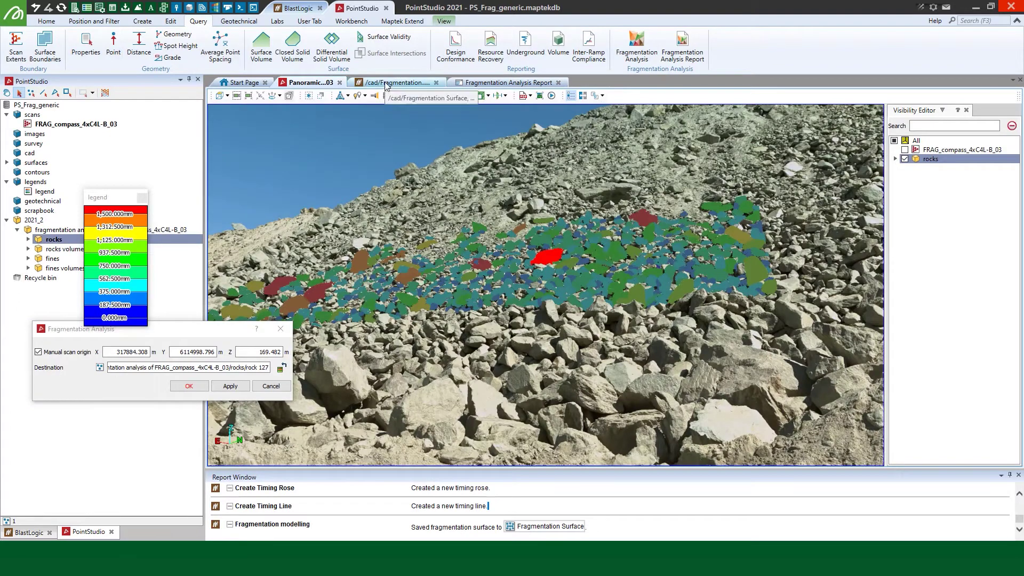
{"action": "left_click", "coordinate": [386, 83]}
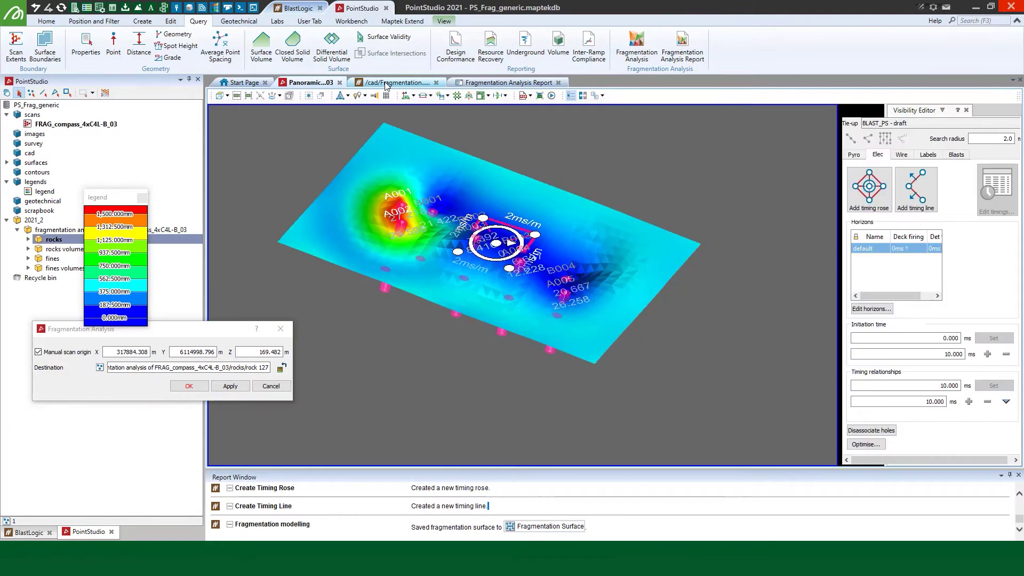
Remove the old fragmentation surface and create Kuz-Ram Fragmentation Surface 2 with rock factor 9.
{"action": "right_click", "coordinate": [486, 144]}
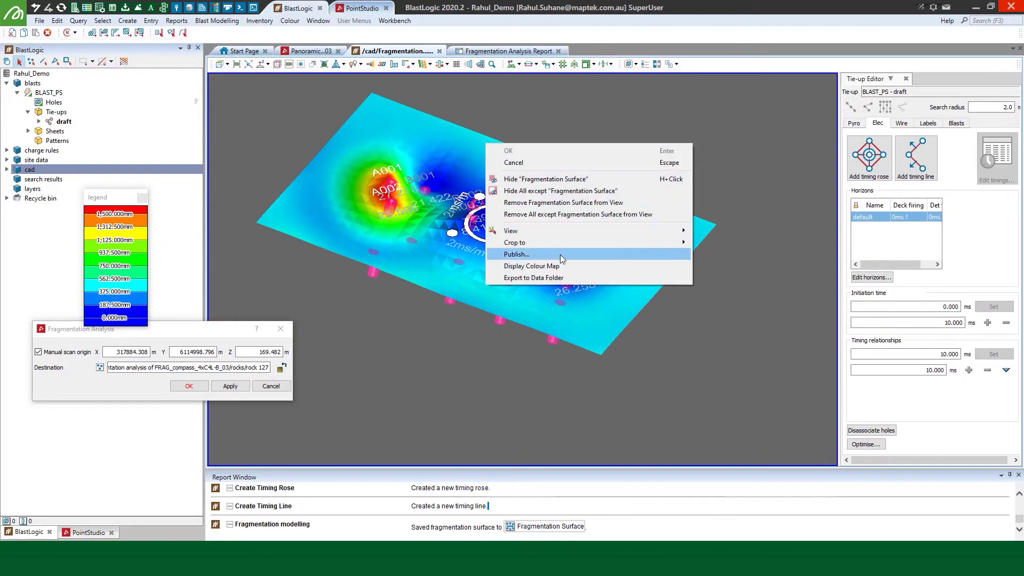
{"action": "left_click", "coordinate": [560, 203]}
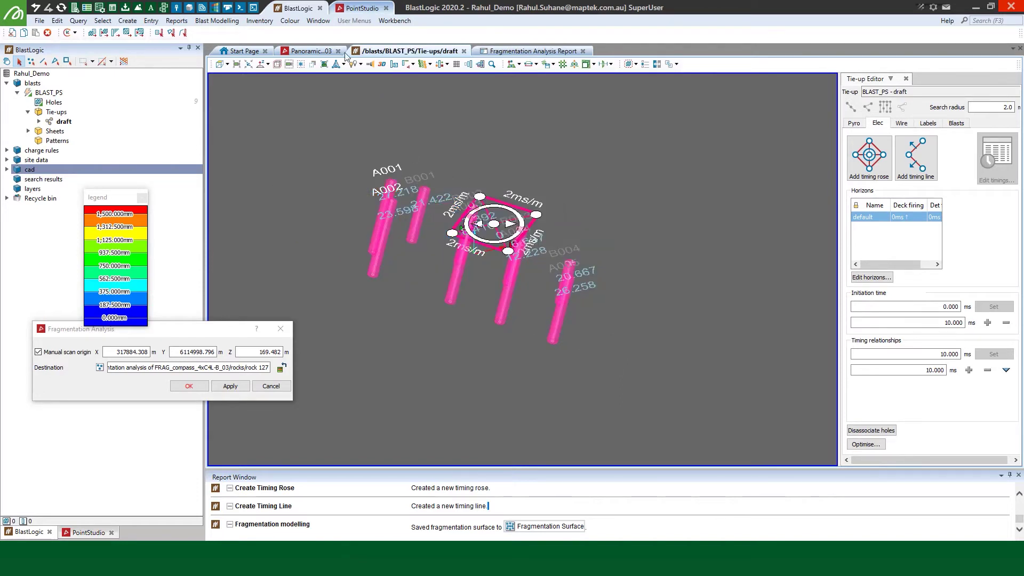
{"action": "left_click", "coordinate": [220, 20]}
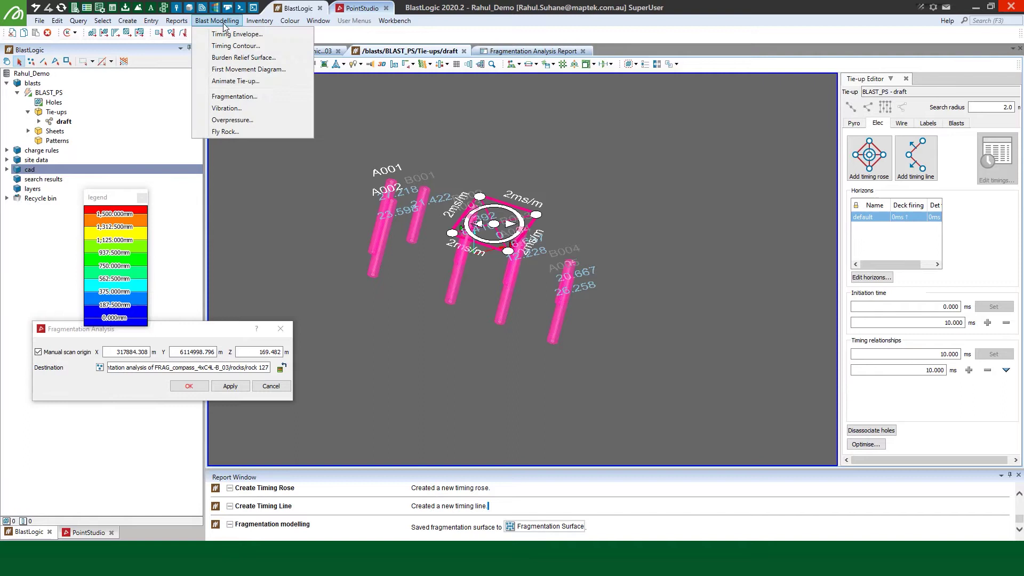
{"action": "left_click", "coordinate": [242, 97]}
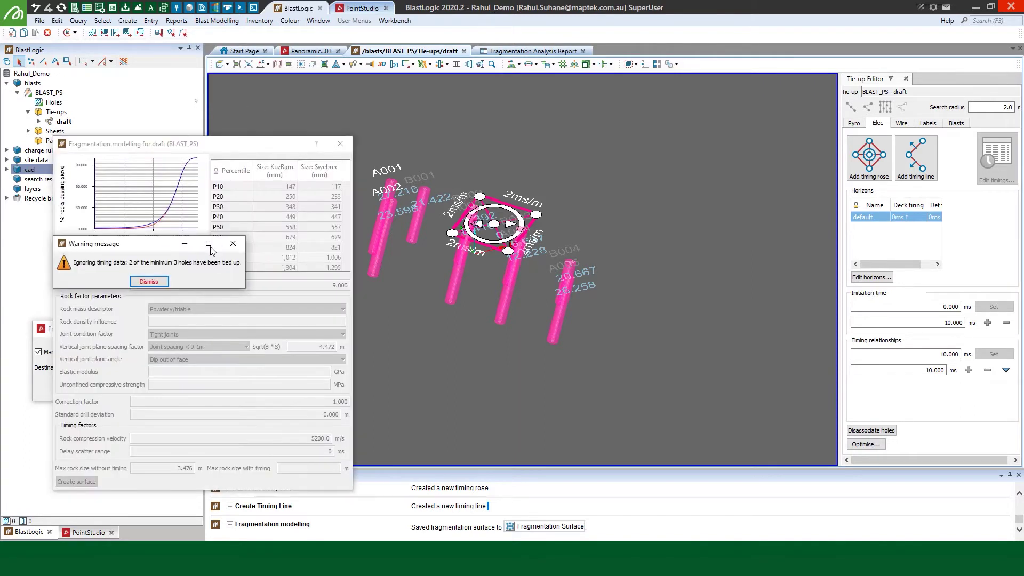
{"action": "left_click", "coordinate": [160, 284]}
{"action": "left_click", "coordinate": [270, 289]}
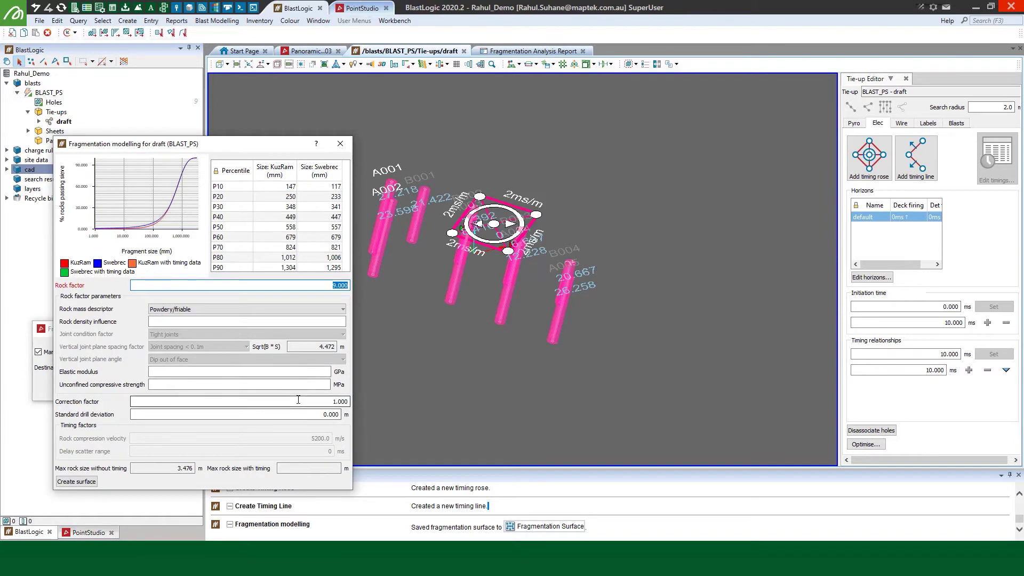
{"action": "left_click", "coordinate": [76, 481]}
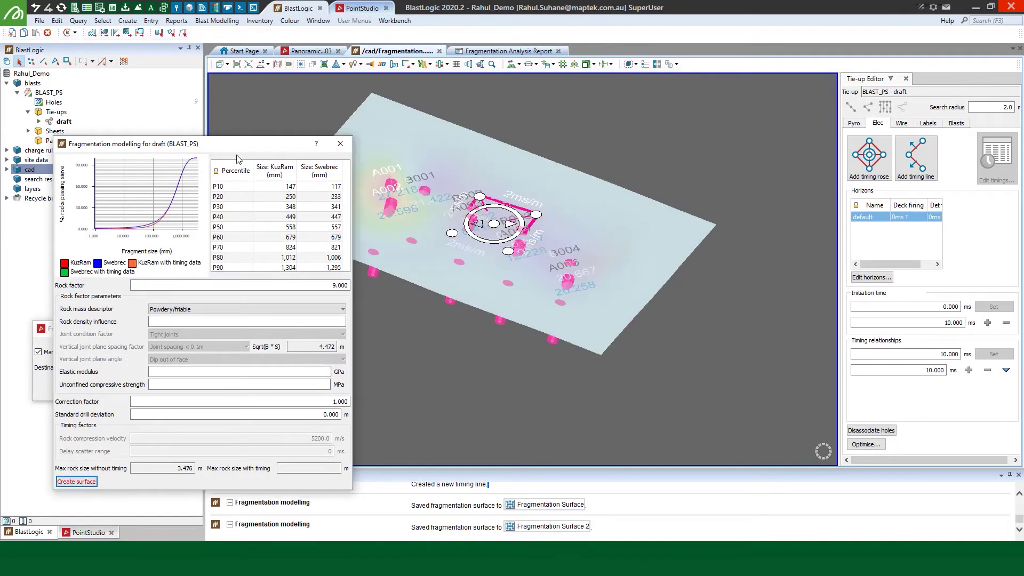
{"action": "left_click_drag", "start_coordinate": [227, 147], "coordinate": [165, 144]}
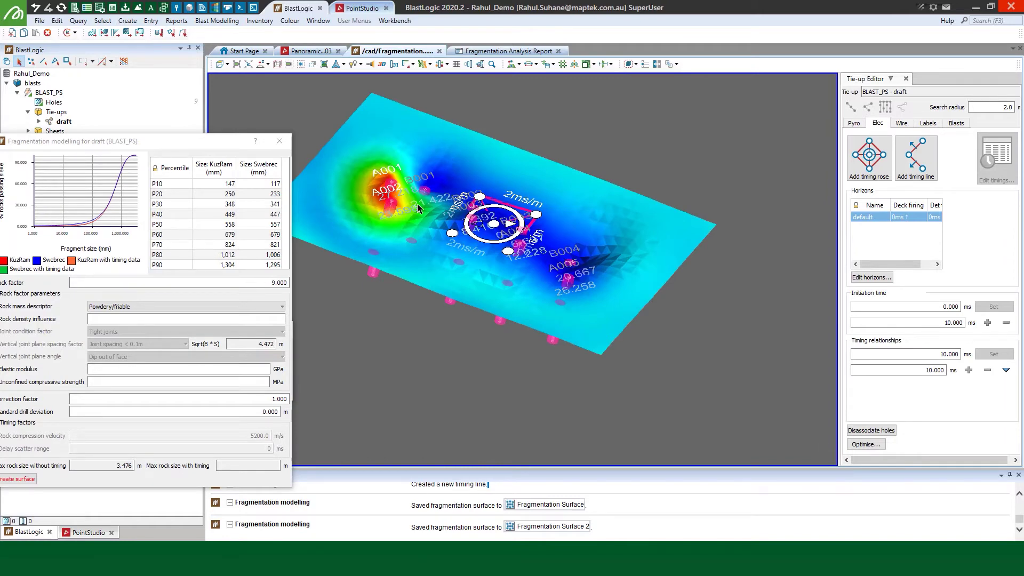
Display Fragmentation Surface 2's colour map, stretch the legend to all bands, and box-select holes A001 and A002.
{"action": "right_click", "coordinate": [425, 152]}
{"action": "left_click", "coordinate": [480, 280]}
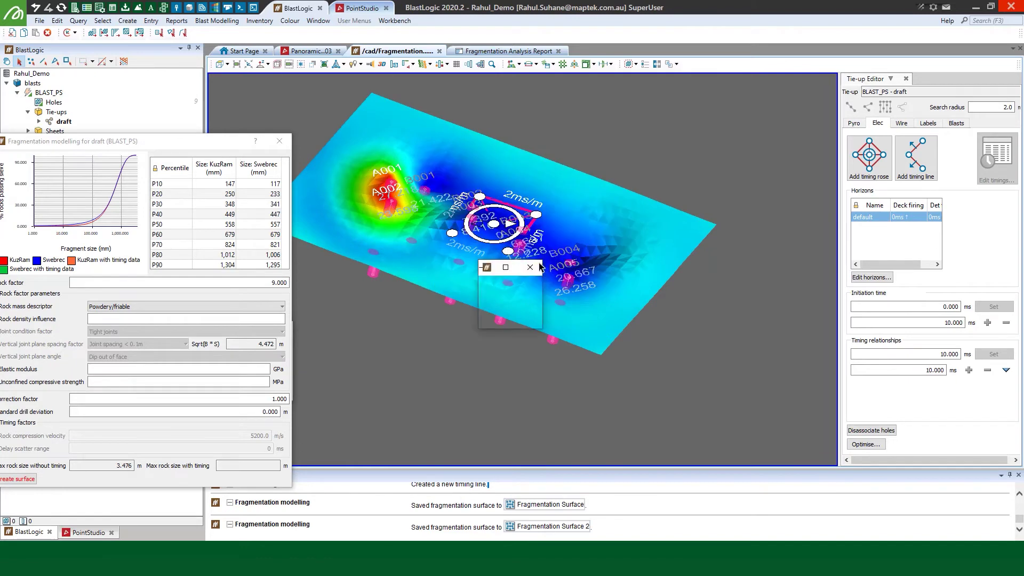
{"action": "left_click_drag", "start_coordinate": [509, 272], "coordinate": [775, 197]}
{"action": "left_click_drag", "start_coordinate": [784, 257], "coordinate": [822, 398]}
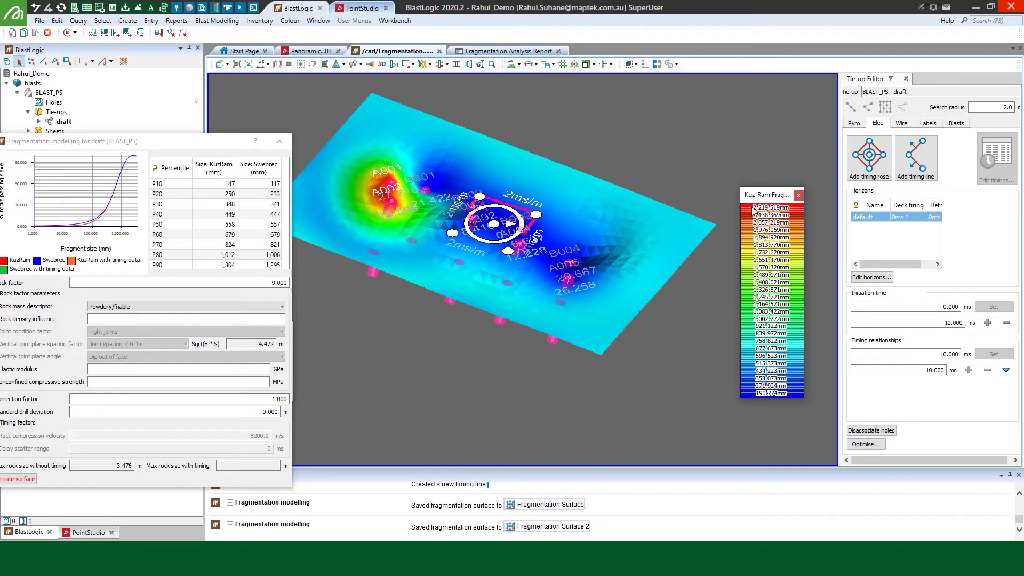
{"action": "left_click_drag", "start_coordinate": [411, 169], "coordinate": [382, 217]}
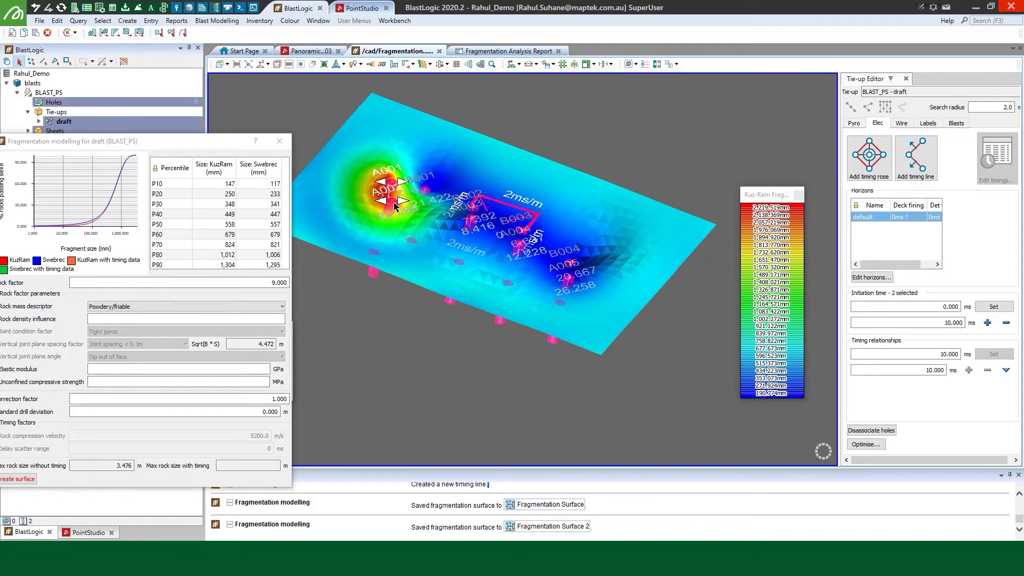
{"action": "mouse_move", "coordinate": [395, 212]}
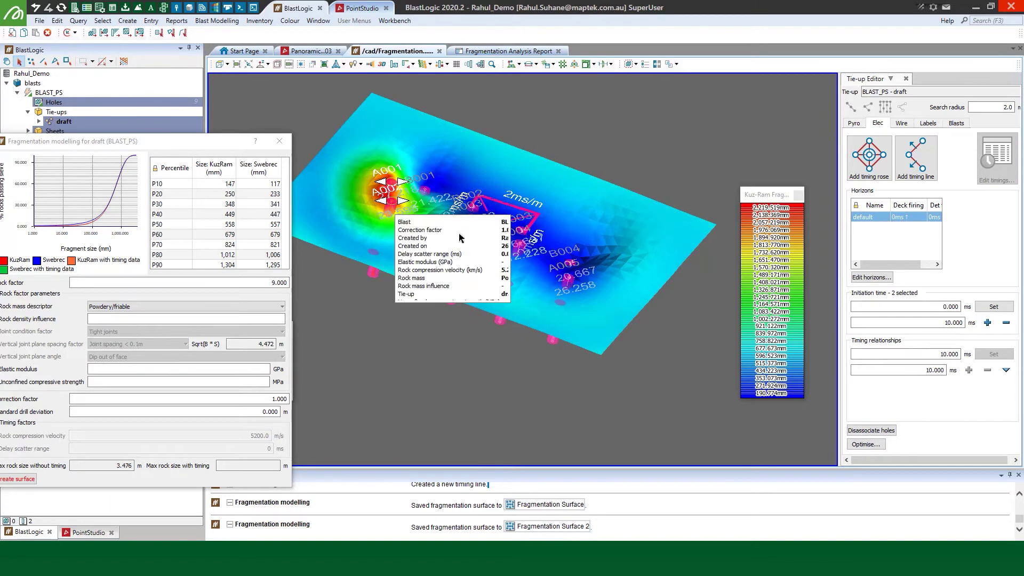
Open hole A001's properties and review its decks, intervals and Design history entry.
{"action": "double_click", "coordinate": [396, 192]}
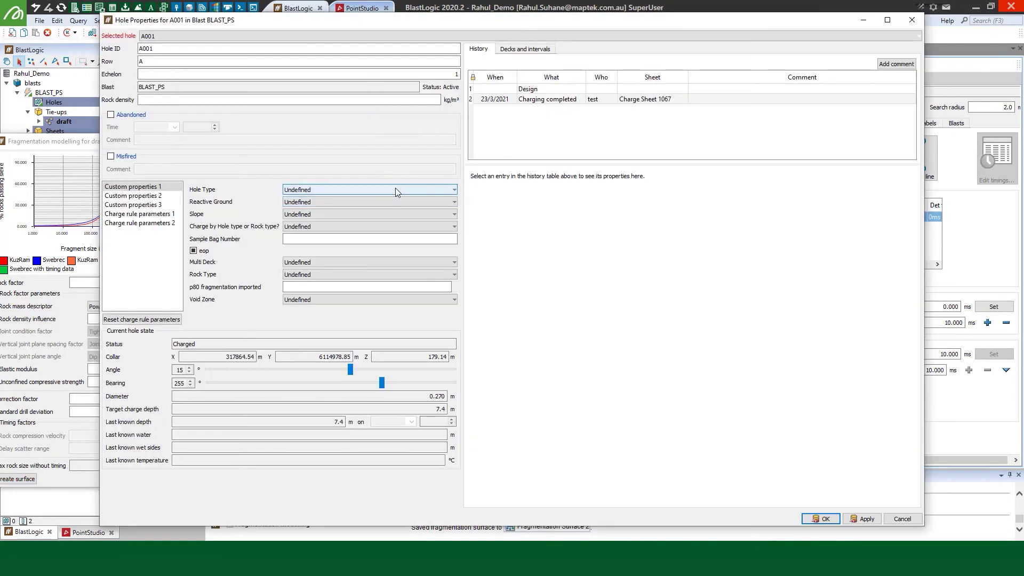
{"action": "left_click", "coordinate": [525, 49]}
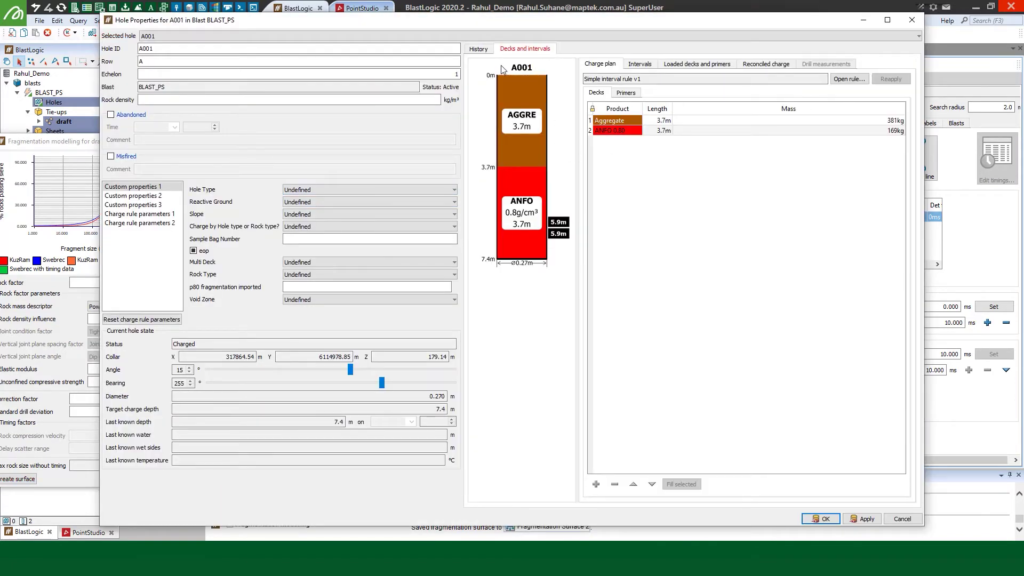
{"action": "left_click", "coordinate": [478, 49]}
{"action": "left_click", "coordinate": [548, 89]}
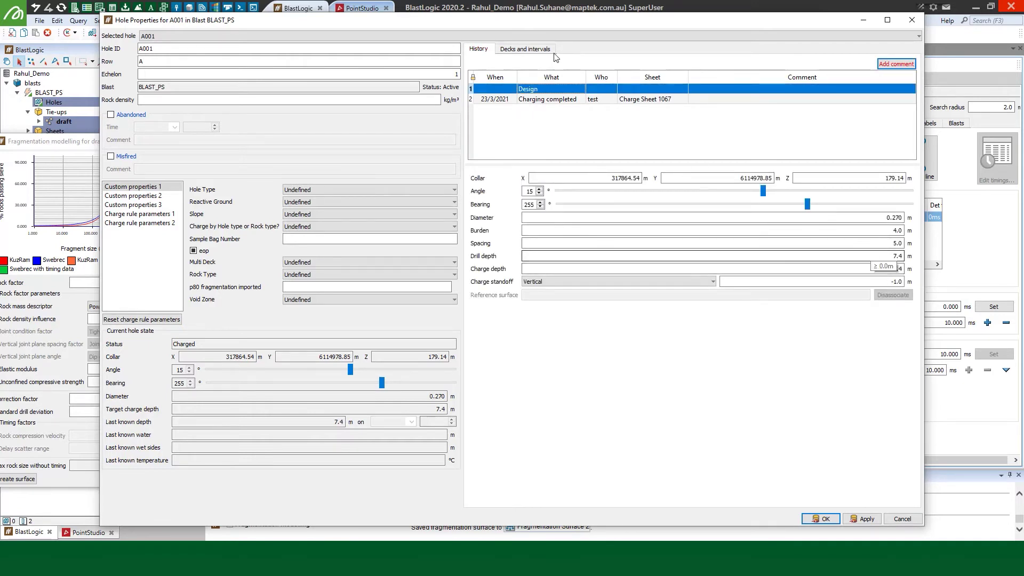
{"action": "left_click", "coordinate": [503, 49]}
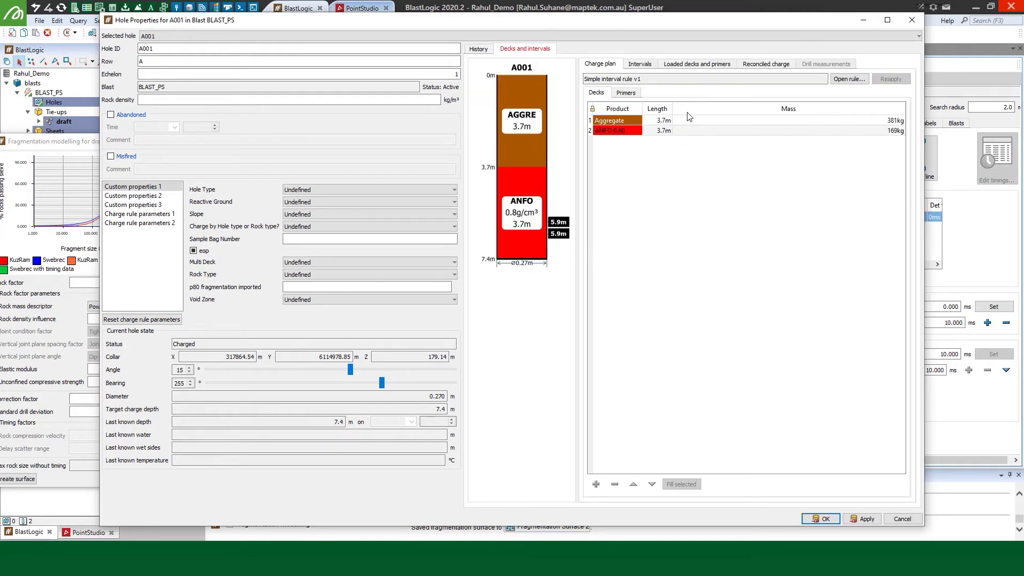
Compare A001's planned 169kg ANFO charge against the reconciled 5kg ANFO charge.
{"action": "left_click", "coordinate": [766, 65]}
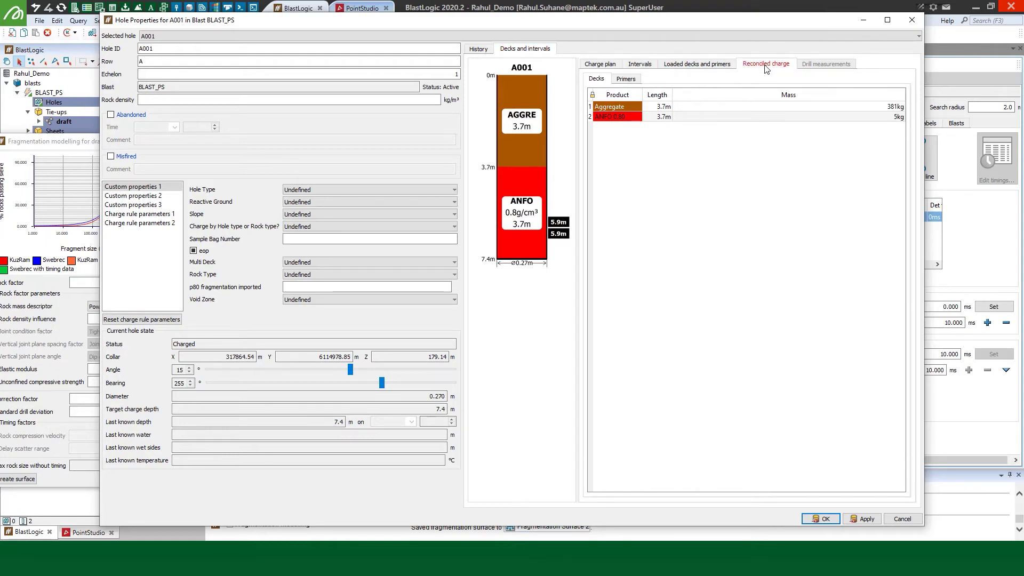
{"action": "left_click", "coordinate": [611, 64]}
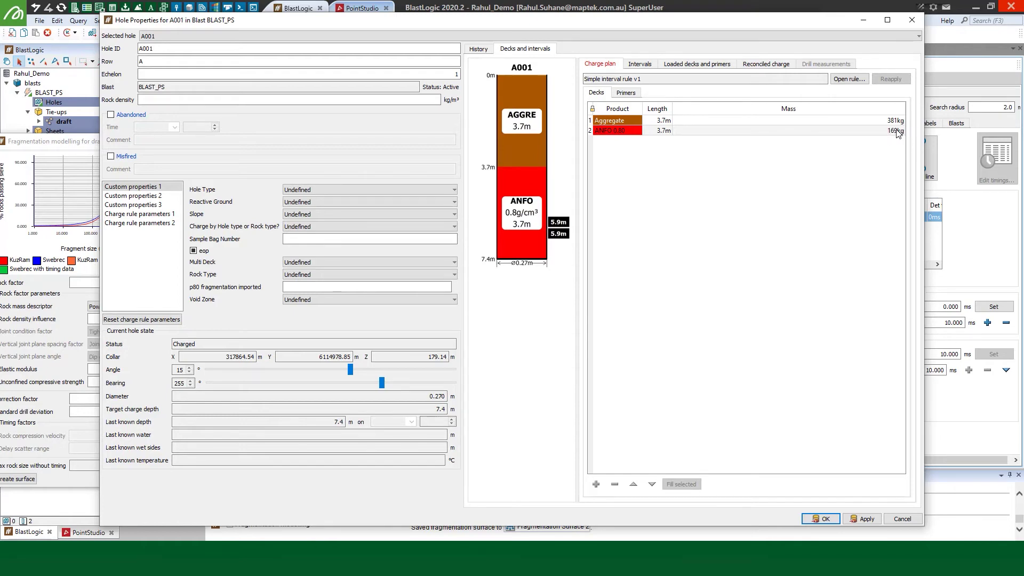
{"action": "left_click", "coordinate": [756, 67]}
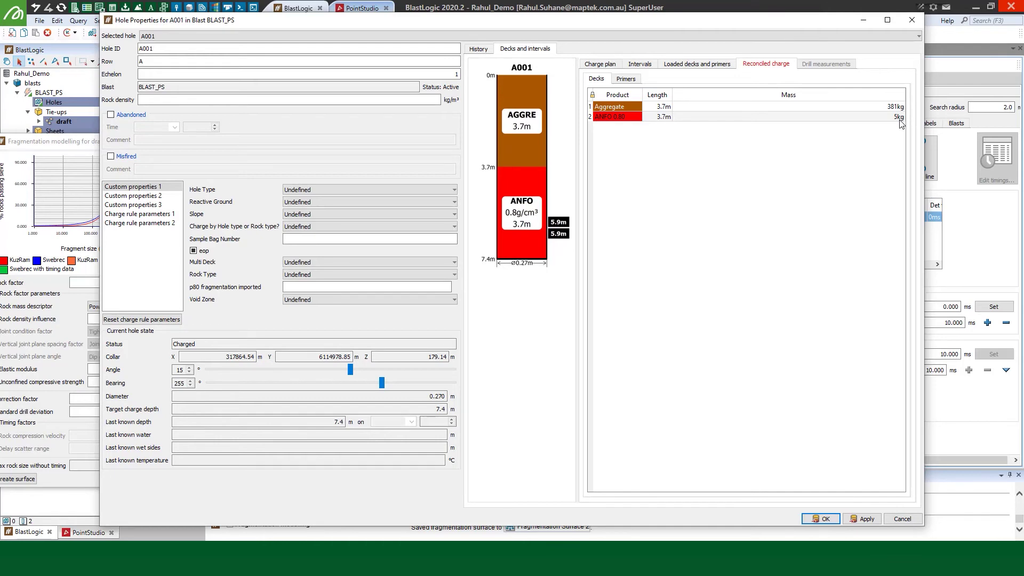
Cancel A001's Hole Properties and deselect the hole, back to the size-coloured rock view.
{"action": "left_click", "coordinate": [902, 519]}
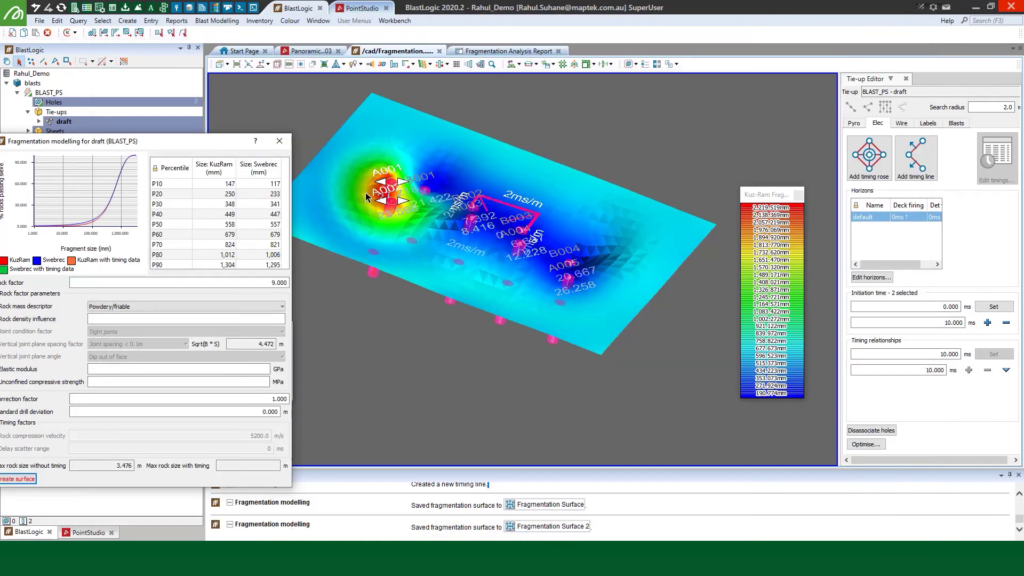
{"action": "left_click", "coordinate": [493, 223]}
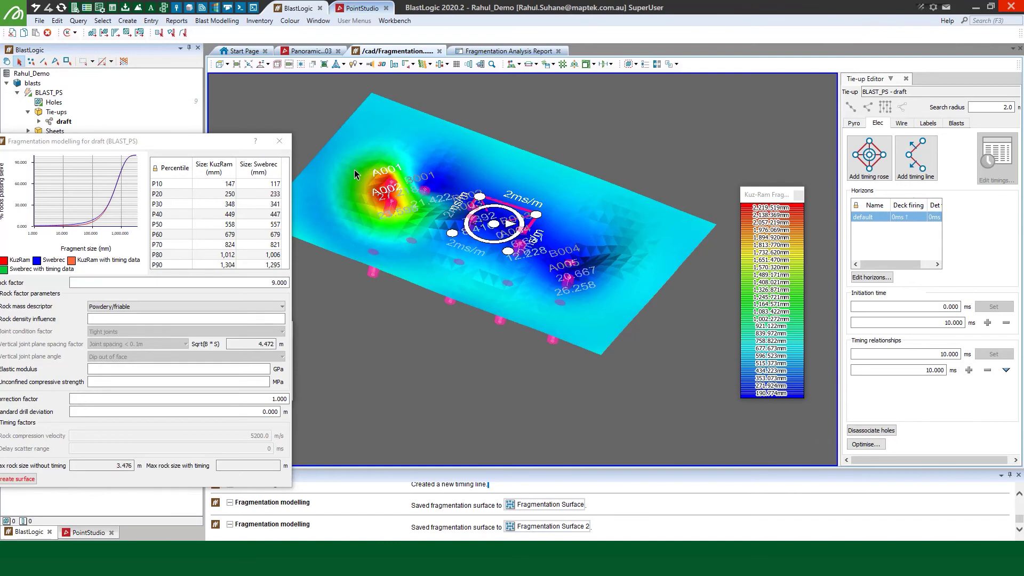
{"action": "mouse_move", "coordinate": [354, 173]}
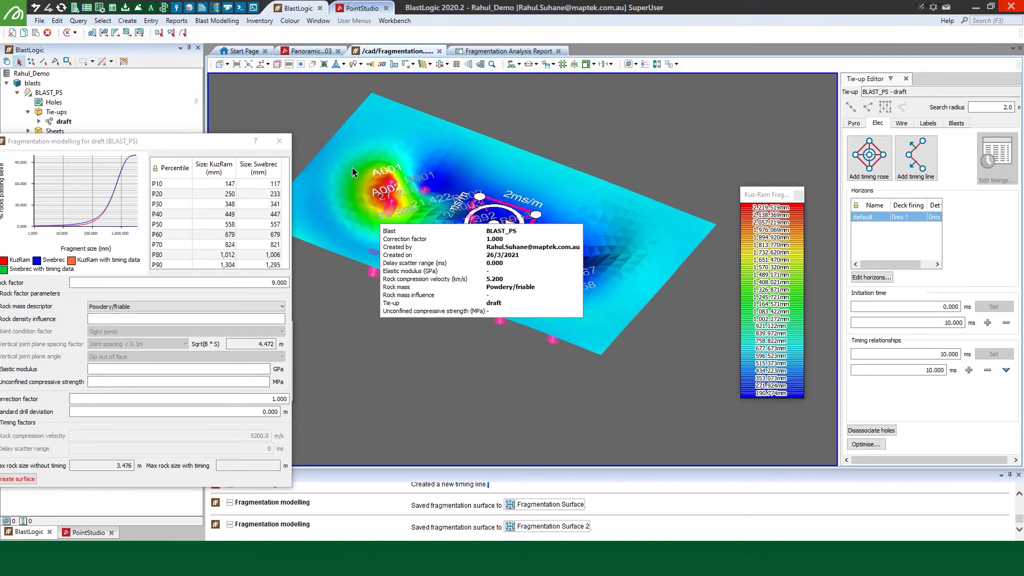
Show the Panoramic muck-pile view with both size legends and the support dropdown.
{"action": "left_click", "coordinate": [307, 51]}
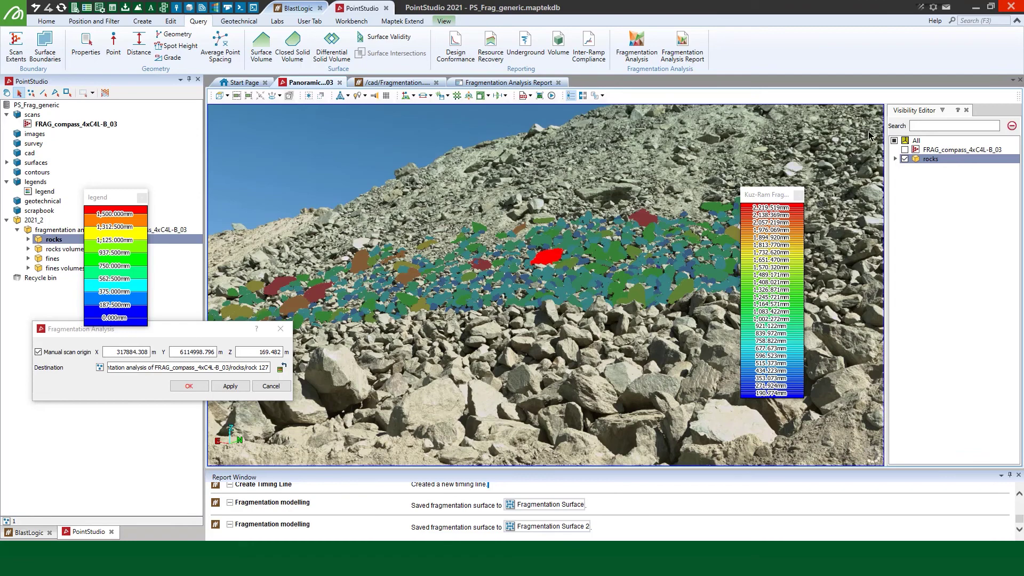
{"action": "left_click", "coordinate": [944, 8]}
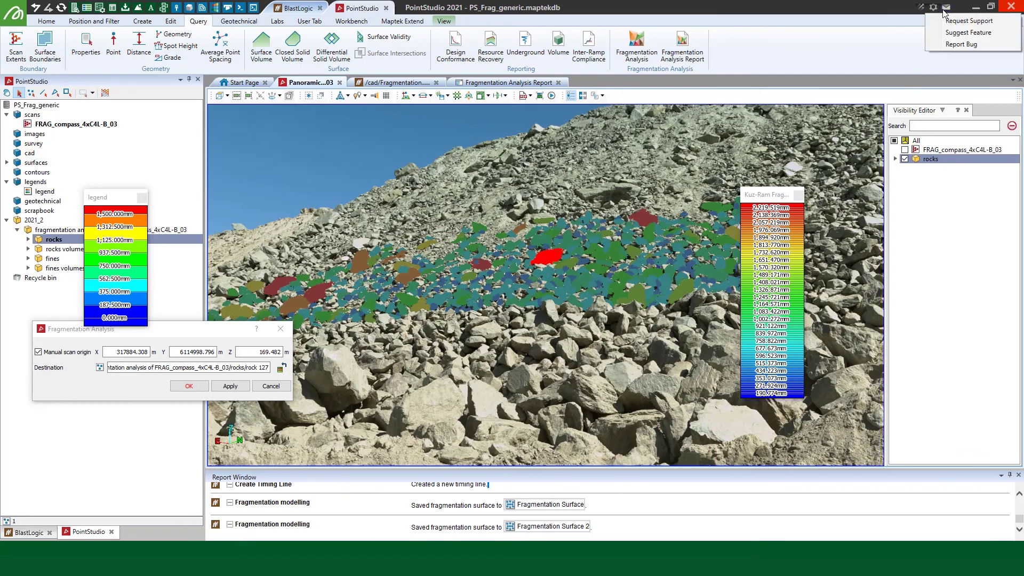